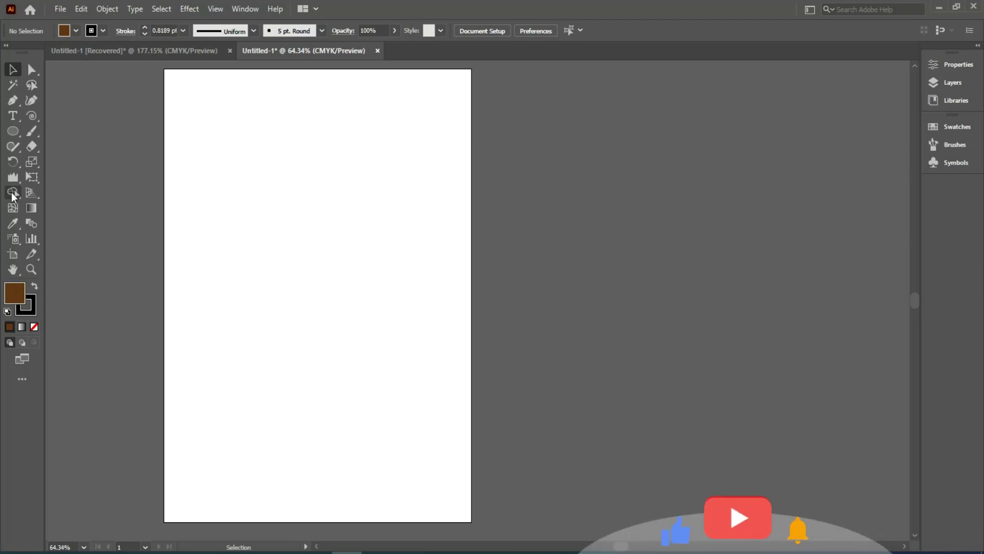
# Step: Draw a wide brown rectangle in the upper part of the artboard
pyautogui.moveTo(13, 131); pyautogui.dragTo(51, 131)
pyautogui.moveTo(223, 143); pyautogui.dragTo(373, 228)
pyautogui.click(13, 70)
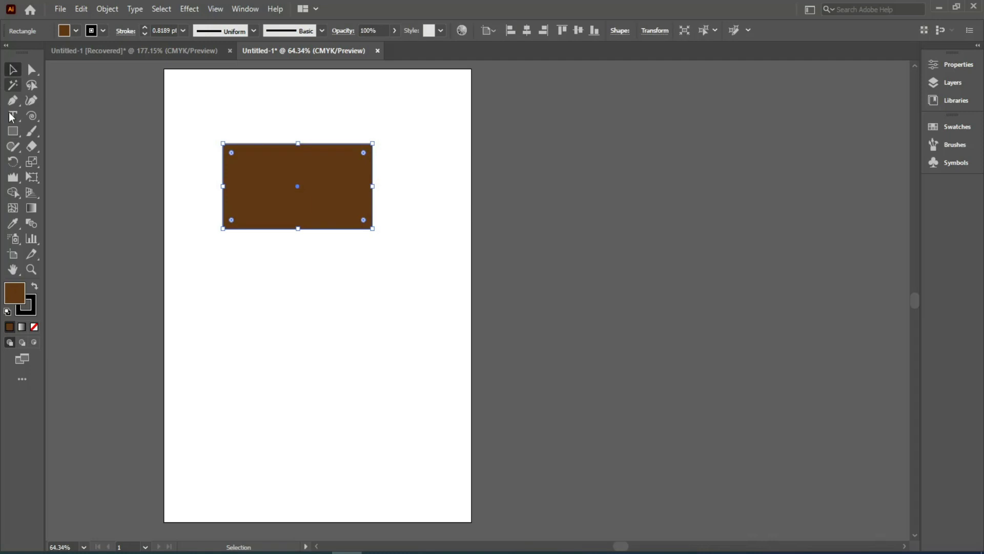
# Step: Draw a circle about 55 pt across over the rectangle's bottom edge near its left corner and fill it yellow
pyautogui.moveTo(17, 131); pyautogui.dragTo(55, 161)
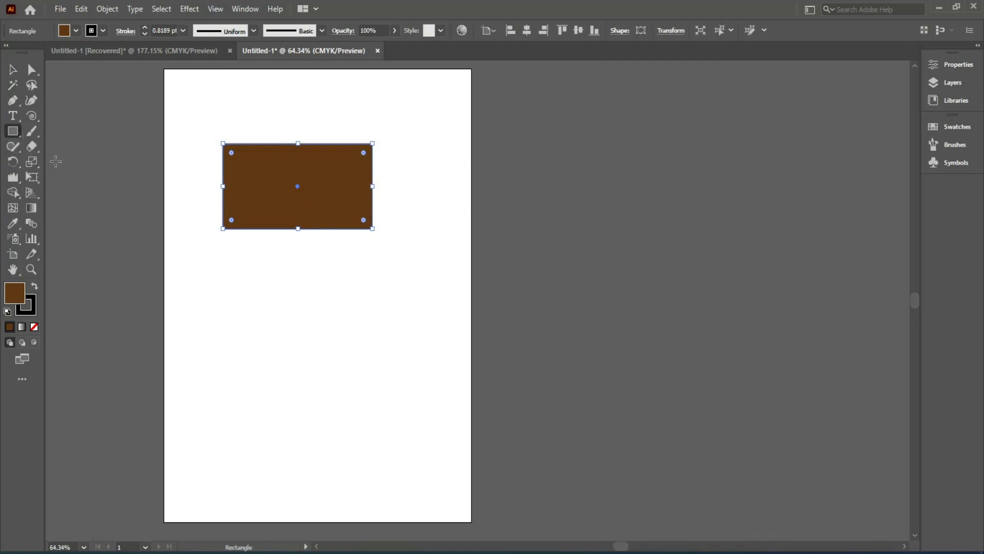
pyautogui.moveTo(244, 217); pyautogui.dragTo(271, 246)
pyautogui.click(14, 70)
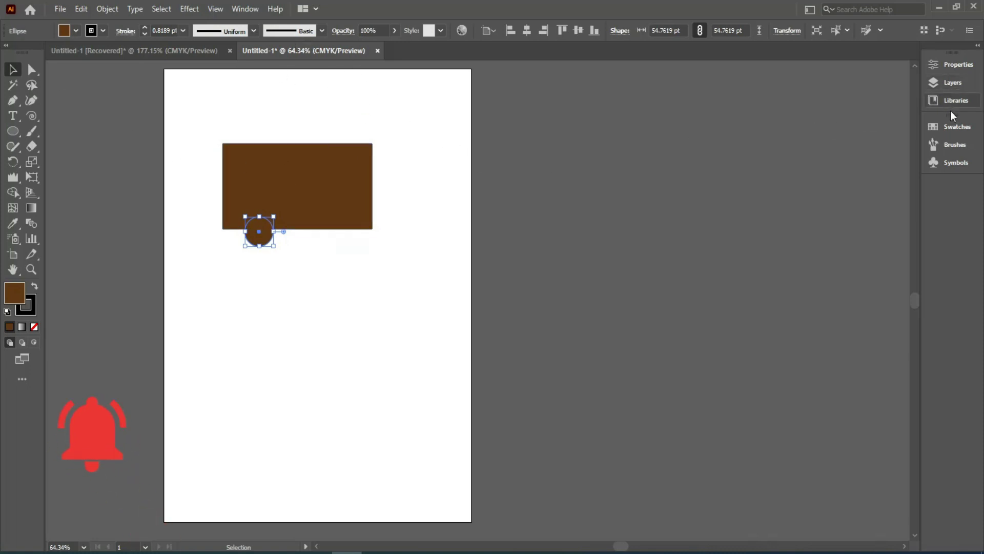
pyautogui.click(949, 129)
pyautogui.click(805, 209)
# Step: Duplicate the yellow circle three times in a horizontal row along the rectangle's bottom edge
pyautogui.hotkey('ctrl', 'space')
pyautogui.moveTo(192, 117); pyautogui.dragTo(340, 262)
pyautogui.press('space')
pyautogui.moveTo(360, 376); pyautogui.dragTo(448, 310)
pyautogui.click(345, 313)
pyautogui.click(285, 321)
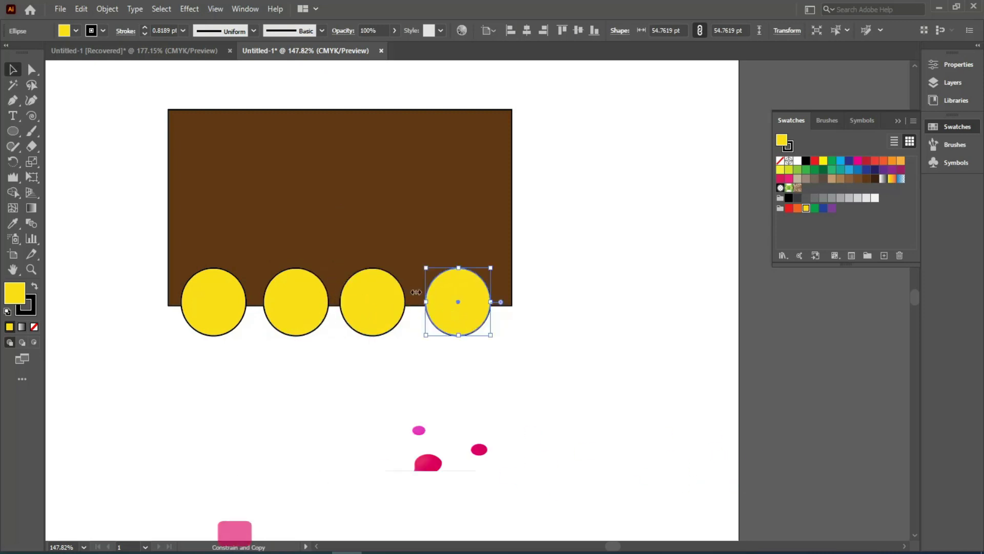
# Step: Select the rectangle and all four circles and use Shape Builder to split off the rectangle area outside the circles
pyautogui.click(120, 151)
pyautogui.moveTo(123, 96); pyautogui.dragTo(558, 347)
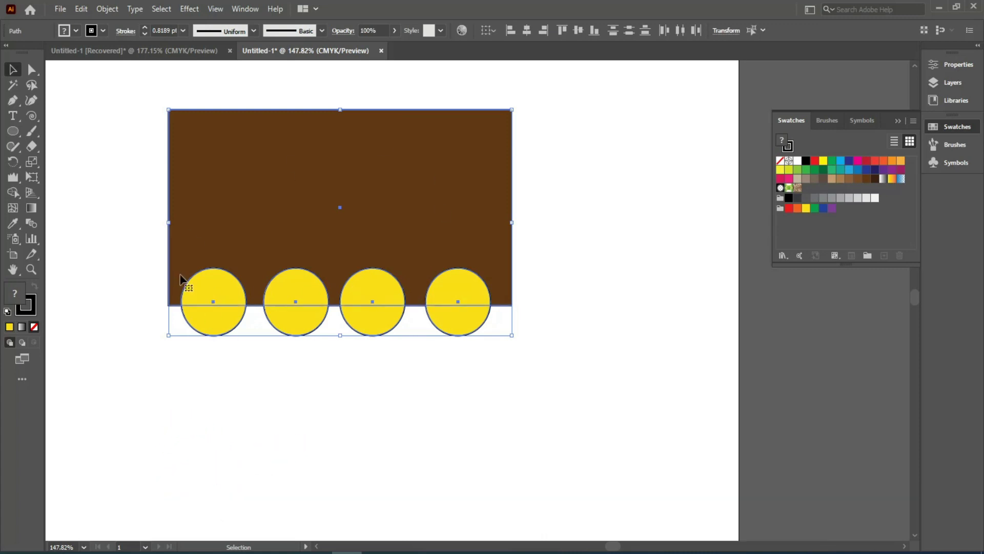
pyautogui.click(13, 193)
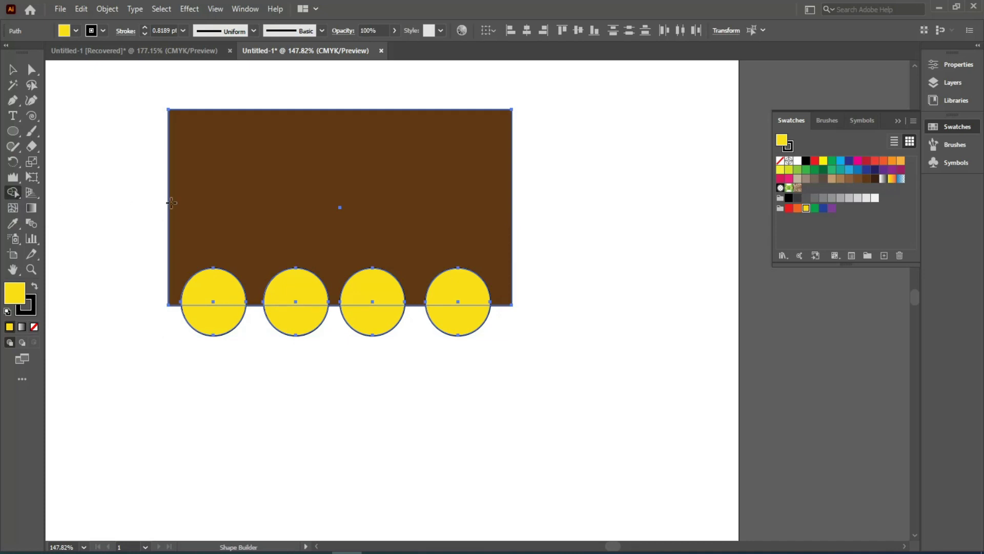
pyautogui.click(274, 212)
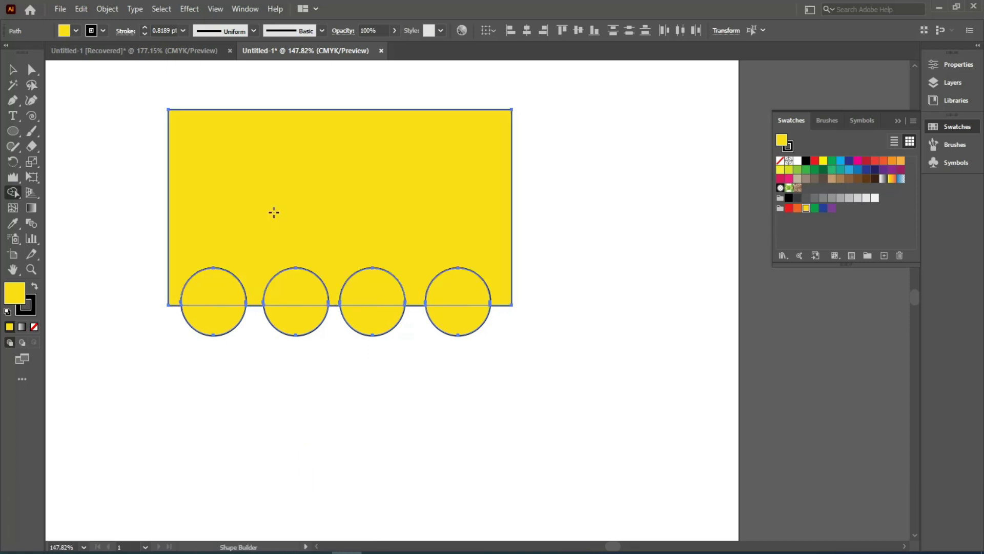
# Step: Move the notched rectangle away from the circles, up past the artboard's right edge
pyautogui.click(13, 69)
pyautogui.click(121, 154)
pyautogui.click(229, 220)
pyautogui.moveTo(234, 164); pyautogui.dragTo(552, 138)
pyautogui.moveTo(577, 174); pyautogui.dragTo(617, 149)
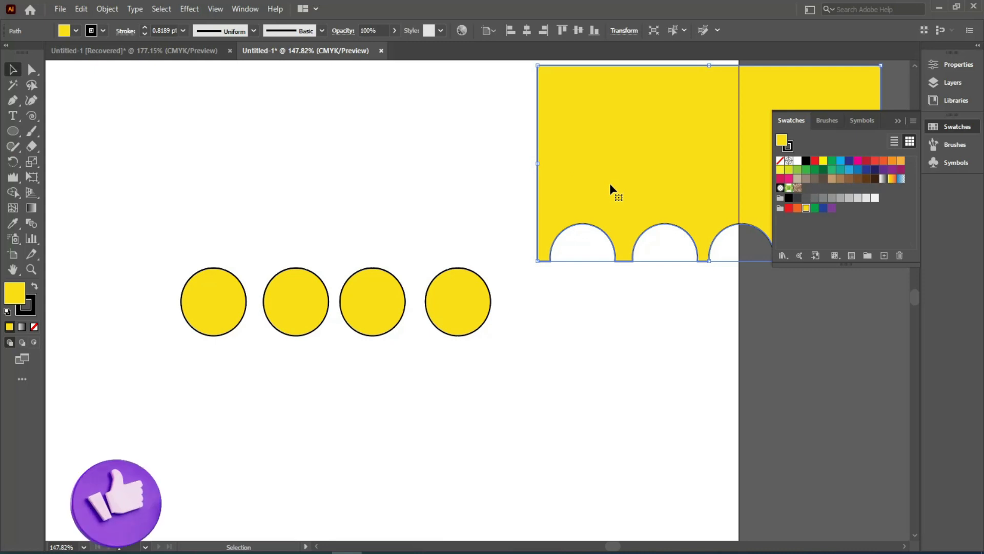
# Step: Pull the four yellow circles and the brown half-circles beneath them apart across the artboard
pyautogui.moveTo(292, 298); pyautogui.dragTo(231, 192)
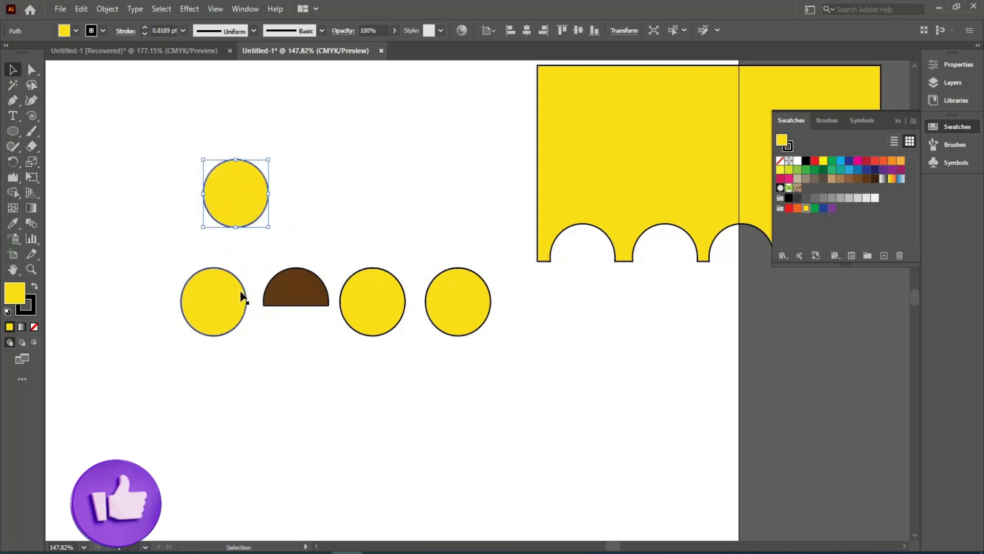
pyautogui.moveTo(308, 293); pyautogui.dragTo(307, 361)
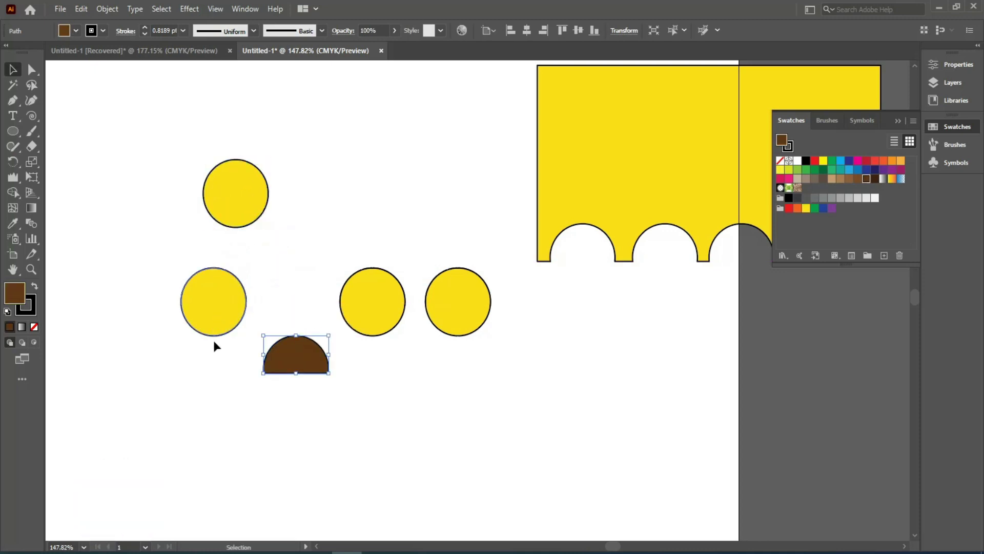
pyautogui.moveTo(216, 307); pyautogui.dragTo(198, 388)
pyautogui.moveTo(374, 331); pyautogui.dragTo(384, 453)
pyautogui.moveTo(454, 333); pyautogui.dragTo(496, 429)
pyautogui.moveTo(455, 284); pyautogui.dragTo(456, 206)
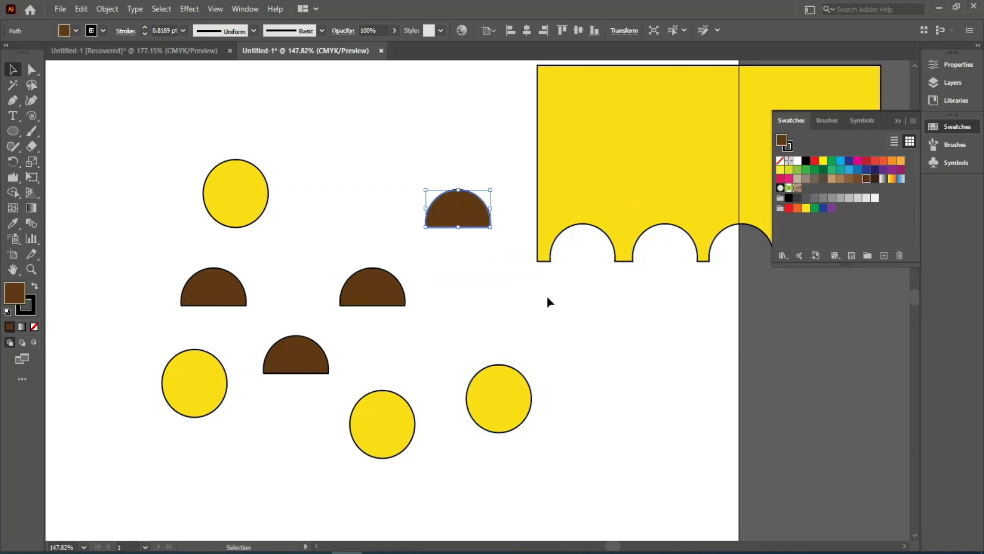
pyautogui.moveTo(444, 220); pyautogui.dragTo(424, 170)
pyautogui.click(569, 209)
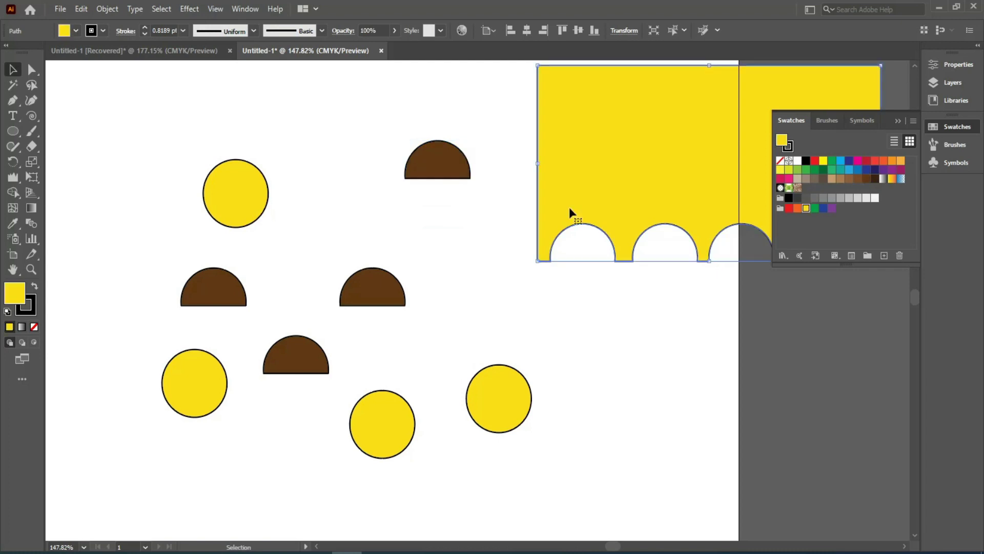
# Step: Overlap two yellow circles side by side and split out their intersection with Shape Builder
pyautogui.moveTo(246, 181); pyautogui.dragTo(236, 392)
pyautogui.keyDown('shift'); pyautogui.click(186, 380); pyautogui.keyUp('shift')
pyautogui.click(222, 436)
pyautogui.click(228, 391)
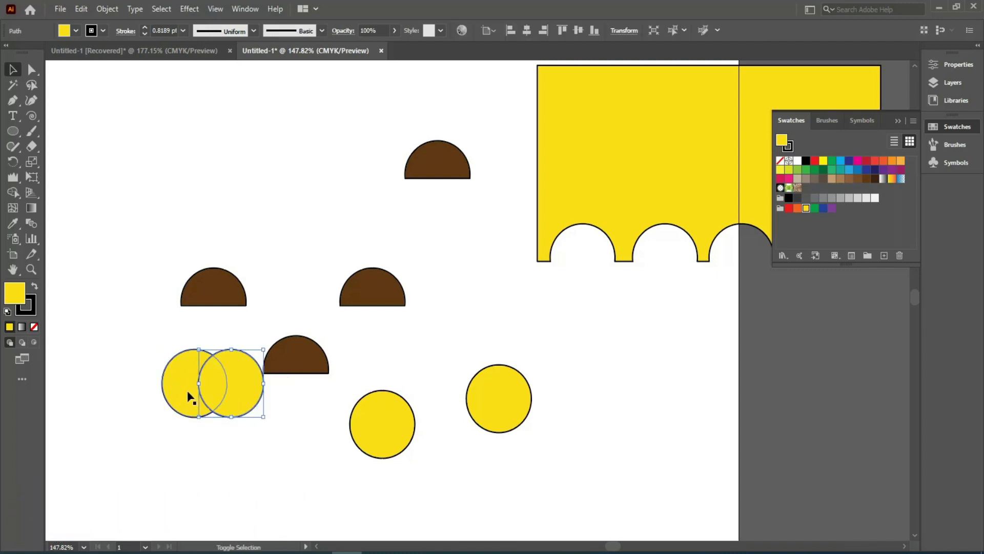
pyautogui.keyDown('shift'); pyautogui.click(187, 390); pyautogui.keyUp('shift')
pyautogui.moveTo(183, 375); pyautogui.dragTo(129, 332)
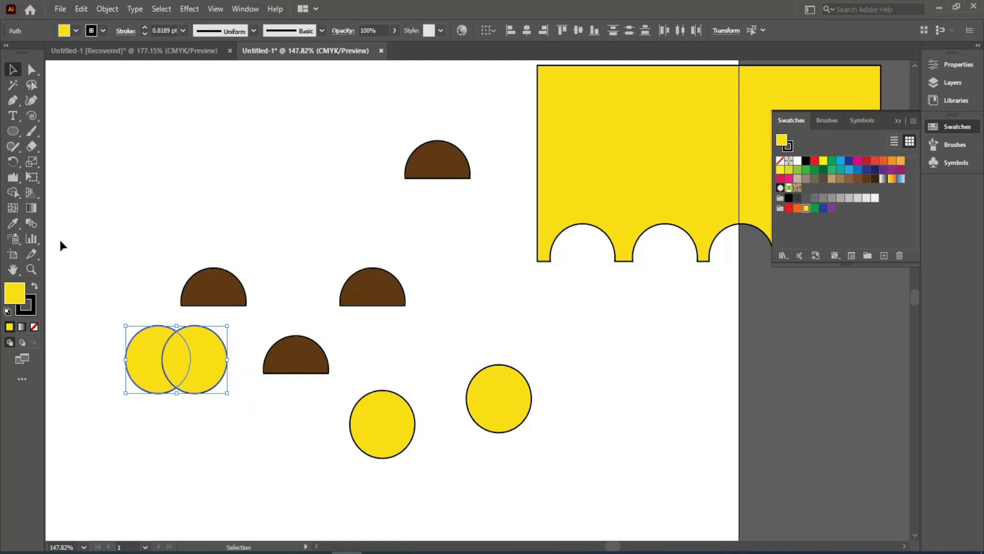
pyautogui.click(14, 194)
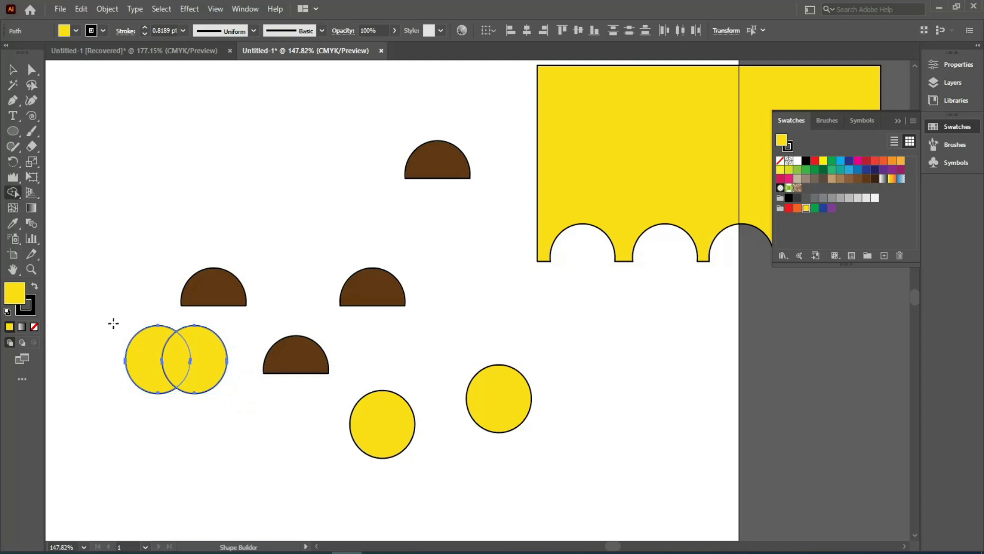
pyautogui.click(174, 358)
# Step: Move the lens-shaped intersection to the artboard's upper area and separate the two leftover yellow crescents
pyautogui.click(14, 70)
pyautogui.click(183, 407)
pyautogui.moveTo(176, 355); pyautogui.dragTo(181, 126)
pyautogui.moveTo(208, 378); pyautogui.dragTo(237, 455)
pyautogui.moveTo(161, 376); pyautogui.dragTo(131, 419)
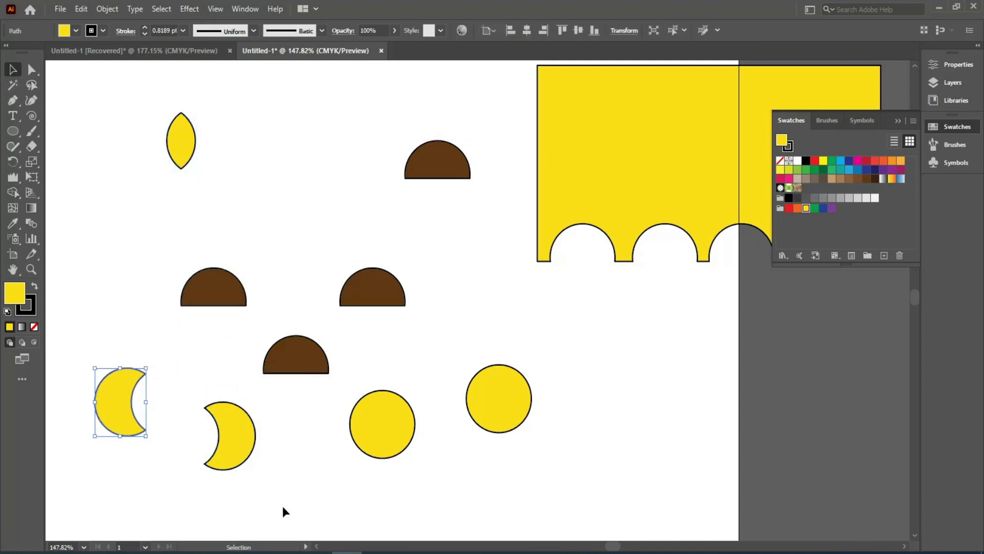
# Step: Stretch the yellow lens to about 67 pt tall and delete the anchor points on both of its sides
pyautogui.click(185, 155)
pyautogui.moveTo(182, 168); pyautogui.dragTo(182, 196)
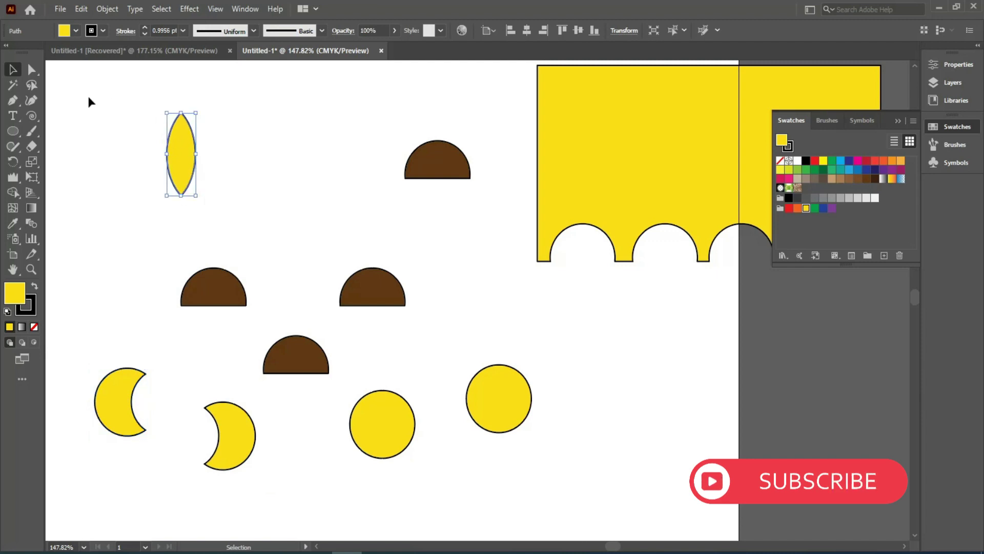
pyautogui.click(31, 72)
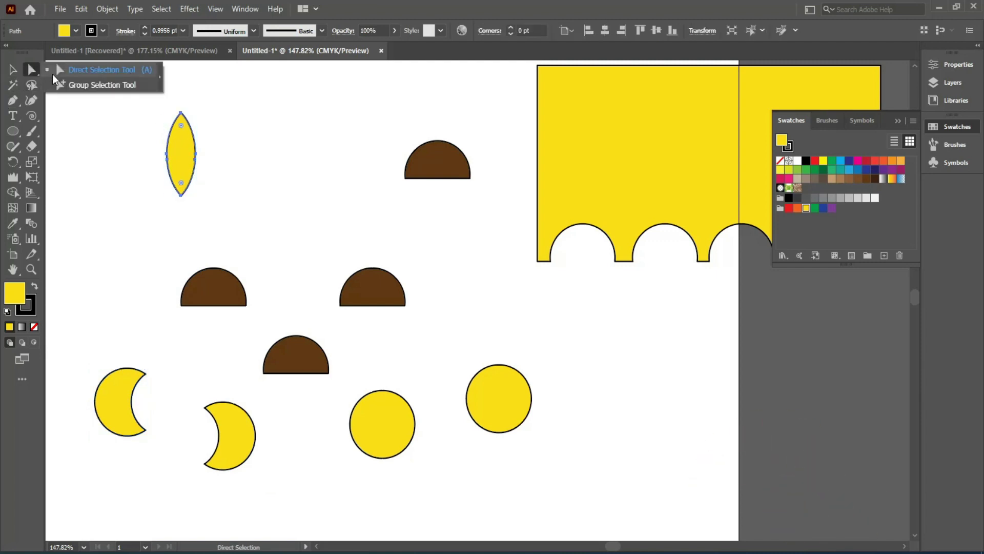
pyautogui.click(181, 112)
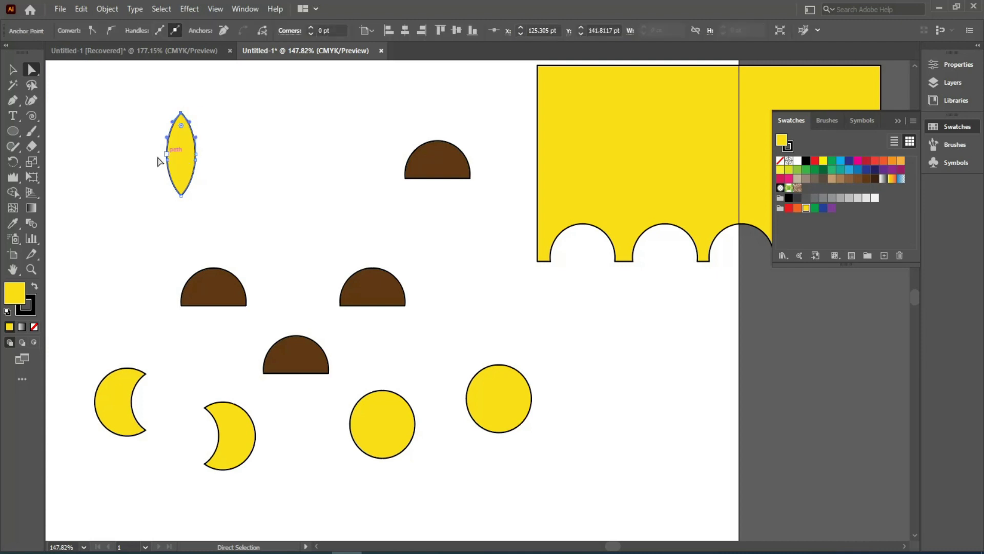
pyautogui.click(14, 99)
pyautogui.click(54, 131)
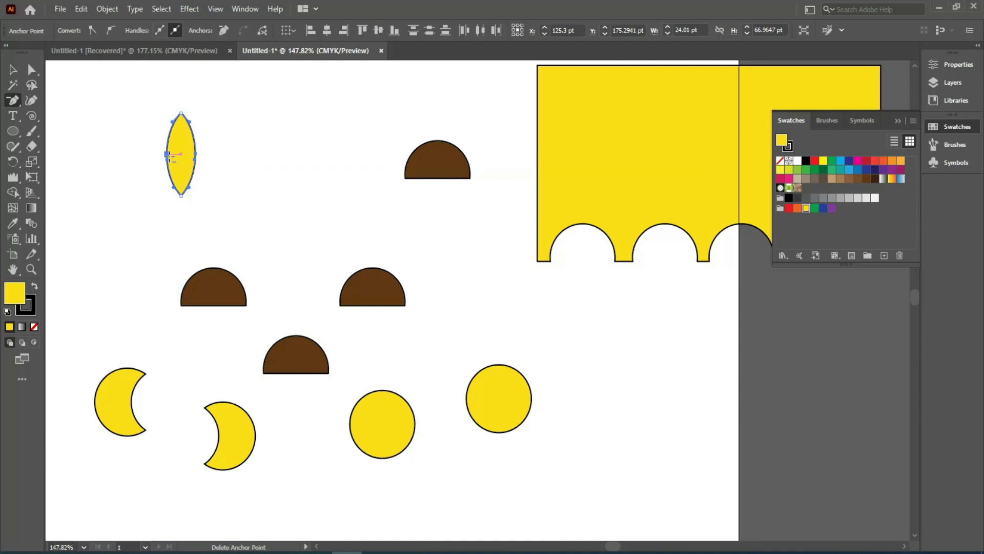
pyautogui.hotkey('ctrl', 'space')
pyautogui.moveTo(154, 142); pyautogui.dragTo(287, 242)
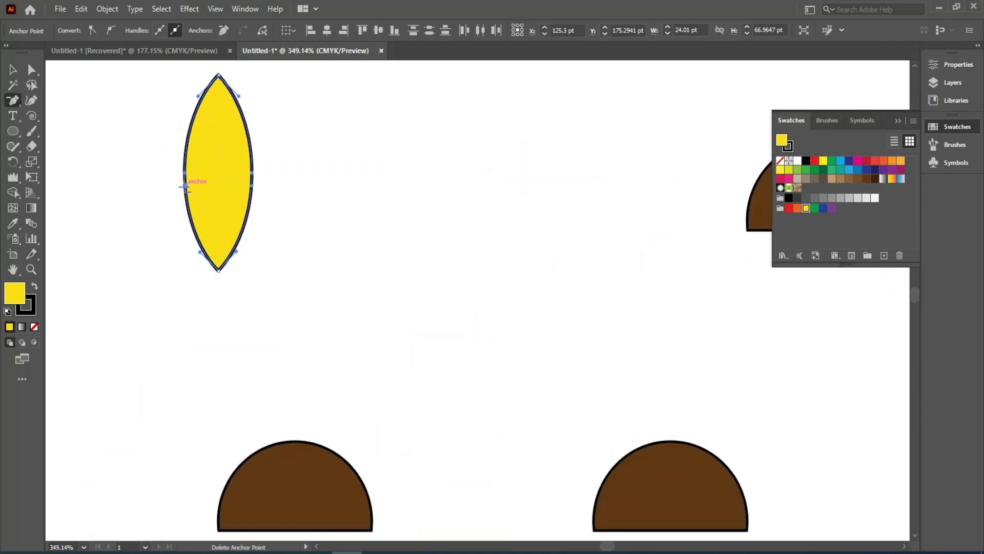
pyautogui.click(185, 186)
pyautogui.click(185, 175)
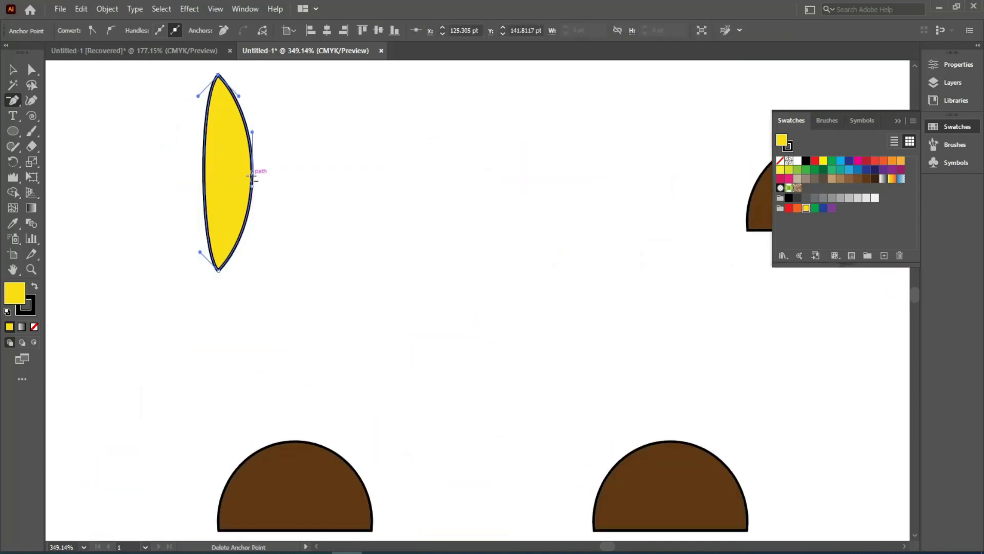
pyautogui.click(252, 177)
pyautogui.click(252, 186)
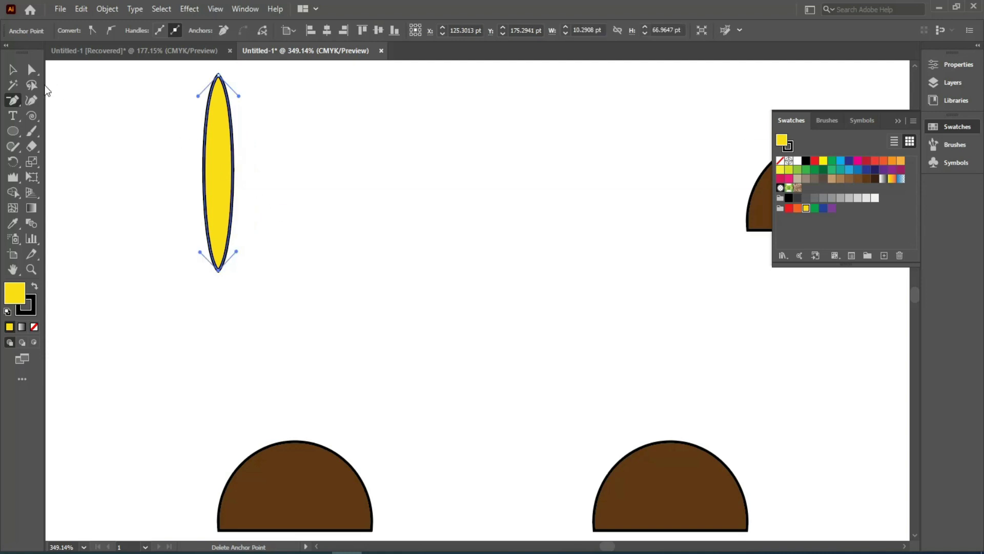
# Step: Reshape the narrow yellow lens into a curved leaf by adjusting the direction handles of its top and bottom anchors
pyautogui.click(31, 75)
pyautogui.moveTo(239, 97); pyautogui.dragTo(226, 127)
pyautogui.moveTo(198, 96); pyautogui.dragTo(154, 93)
pyautogui.moveTo(200, 252); pyautogui.dragTo(152, 261)
pyautogui.moveTo(226, 128); pyautogui.dragTo(184, 137)
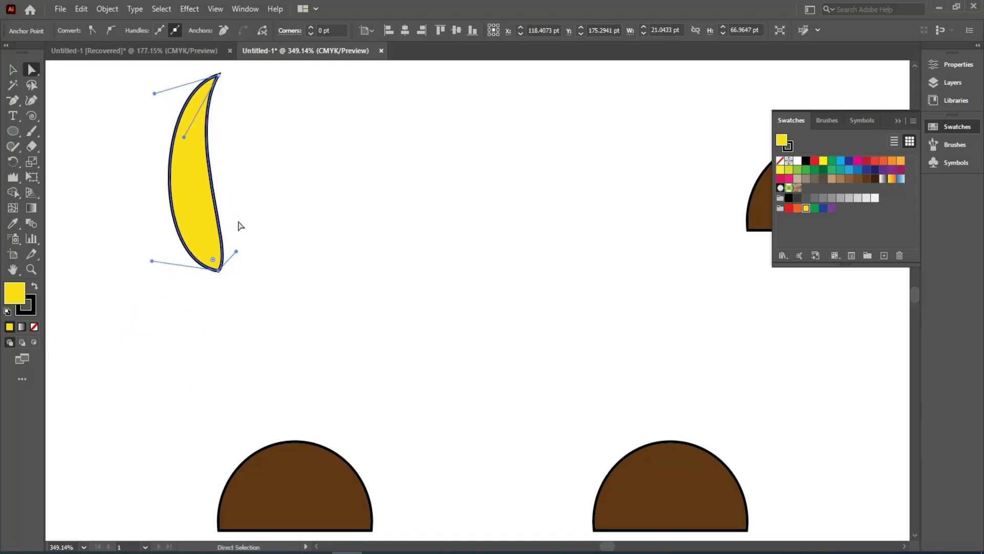
pyautogui.moveTo(238, 251); pyautogui.dragTo(288, 212)
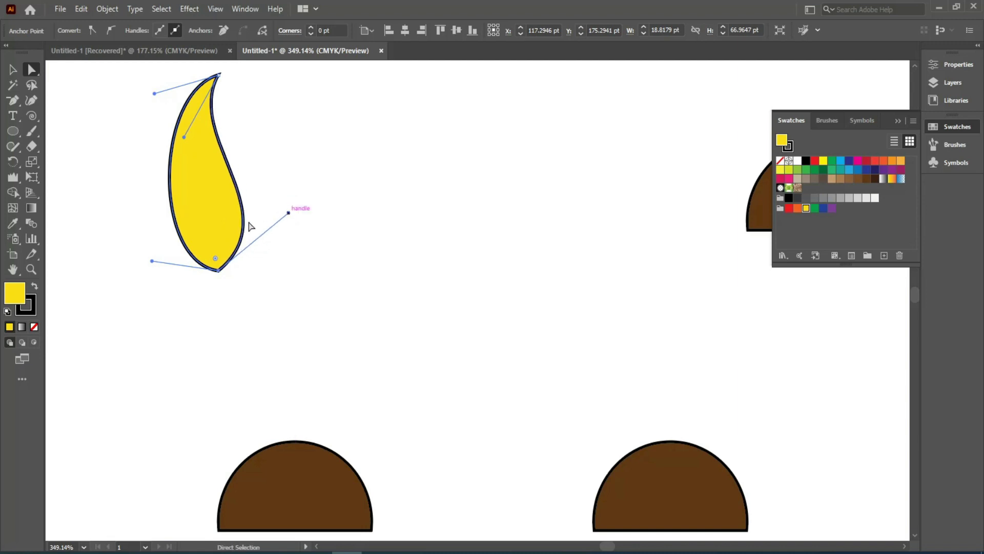
pyautogui.moveTo(185, 137); pyautogui.dragTo(183, 164)
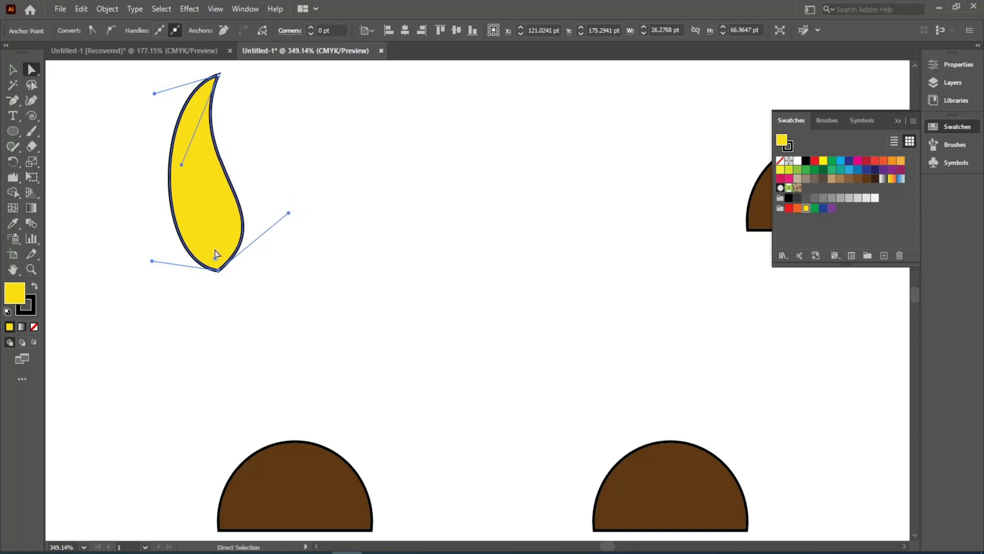
pyautogui.click(15, 64)
pyautogui.click(128, 229)
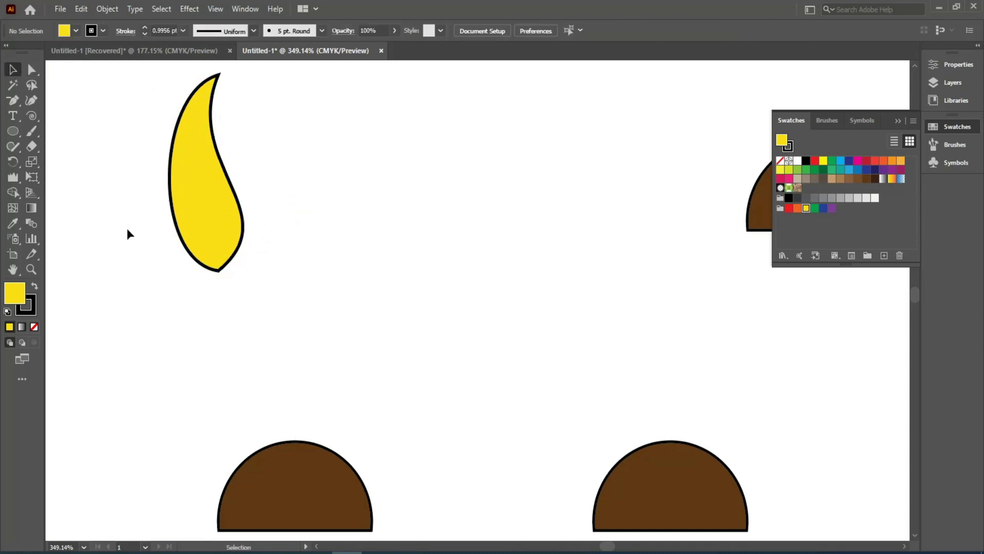
# Step: Refine the yellow leaf by adjusting its curve handles and shifting its bottom anchor slightly left and down
pyautogui.hotkey('ctrl', '0')
pyautogui.click(391, 174)
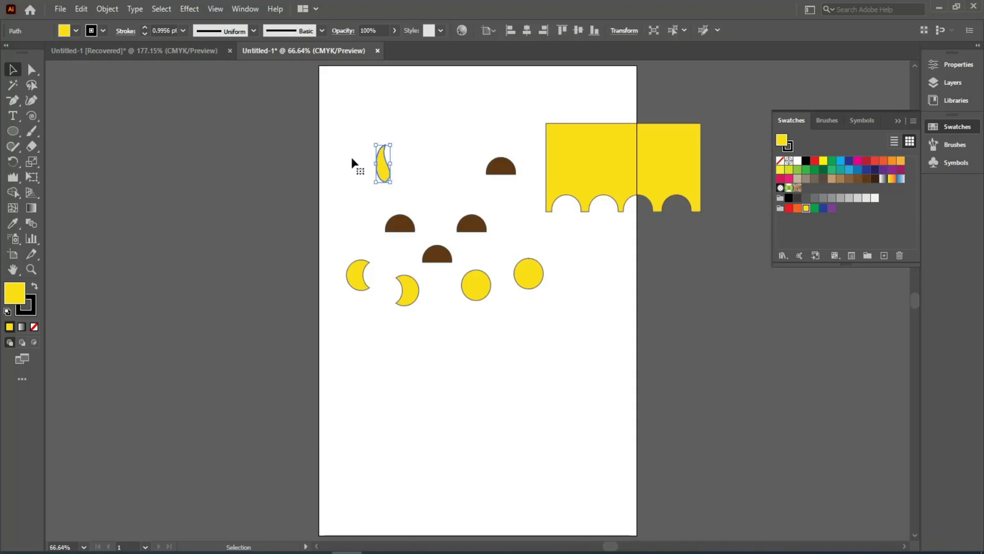
pyautogui.moveTo(340, 138); pyautogui.dragTo(451, 281)
pyautogui.moveTo(450, 213); pyautogui.dragTo(378, 189)
pyautogui.click(30, 69)
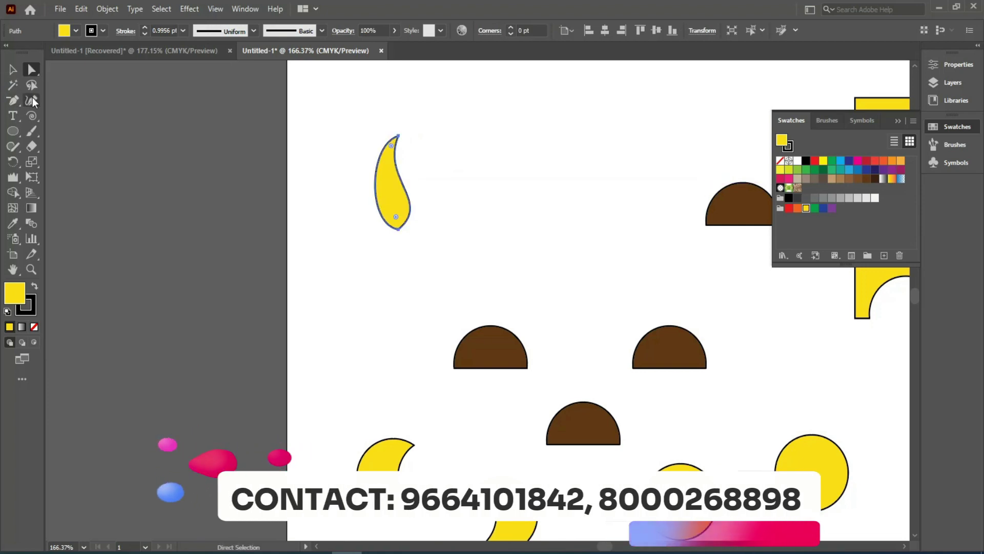
pyautogui.click(398, 229)
pyautogui.moveTo(367, 225); pyautogui.dragTo(356, 214)
pyautogui.moveTo(381, 179); pyautogui.dragTo(389, 186)
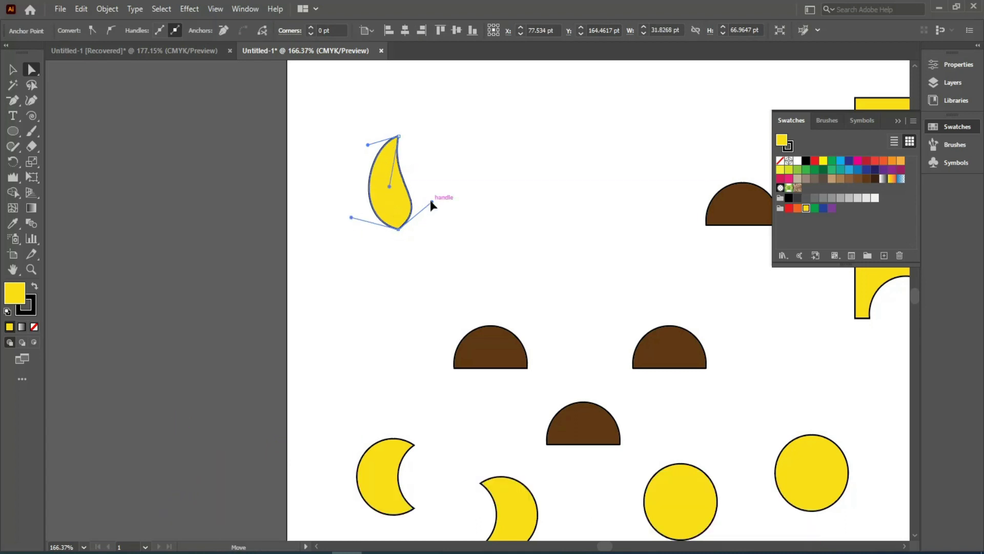
pyautogui.moveTo(398, 228); pyautogui.dragTo(392, 232)
pyautogui.click(11, 68)
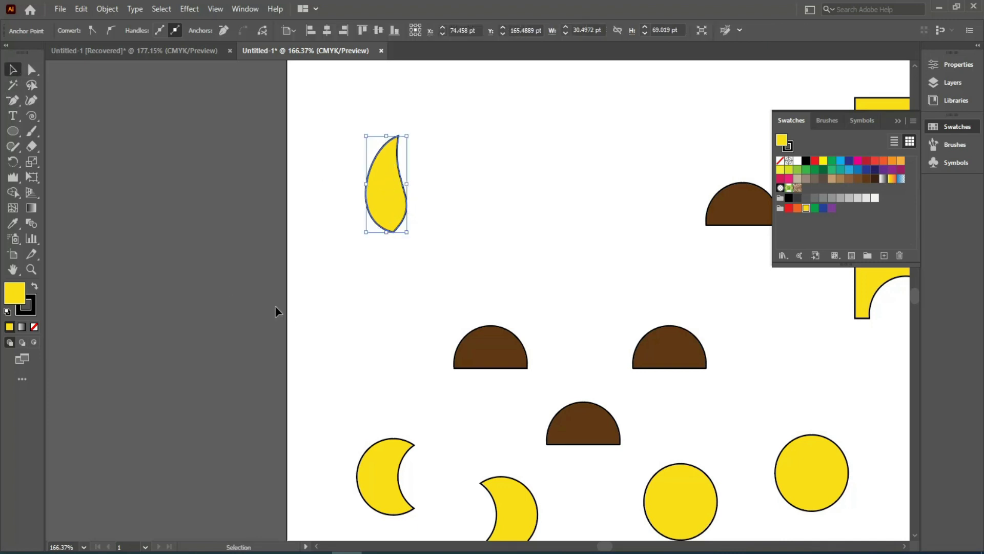
pyautogui.click(301, 320)
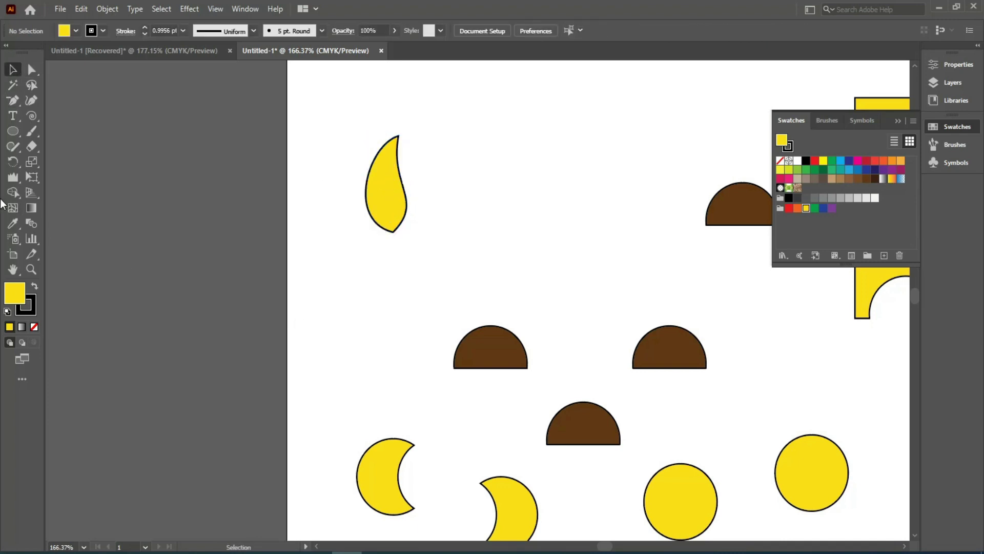
# Step: Nudge the brown half-circle below the leaf upward and draw a brown hexagon to the right of the leaf
pyautogui.moveTo(503, 362); pyautogui.dragTo(494, 328)
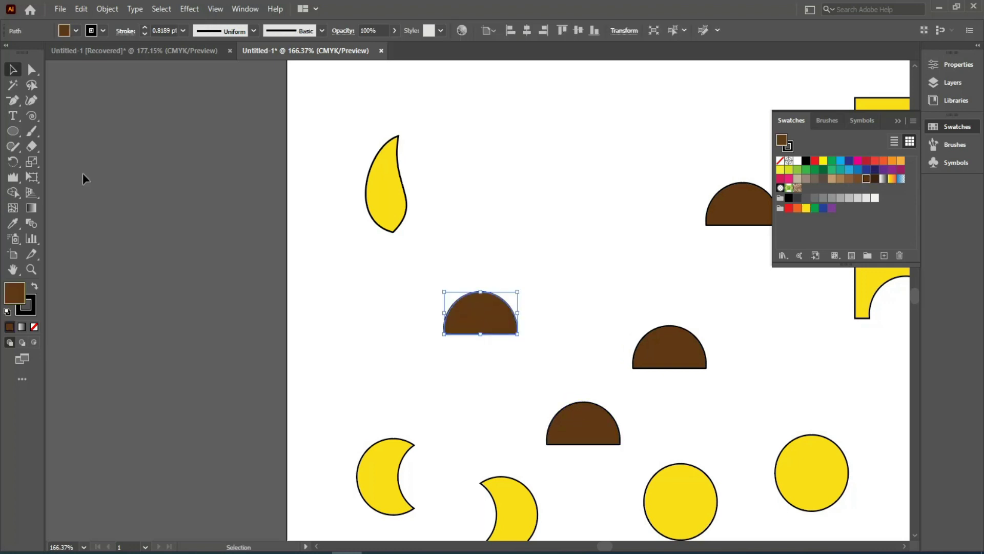
pyautogui.click(17, 131)
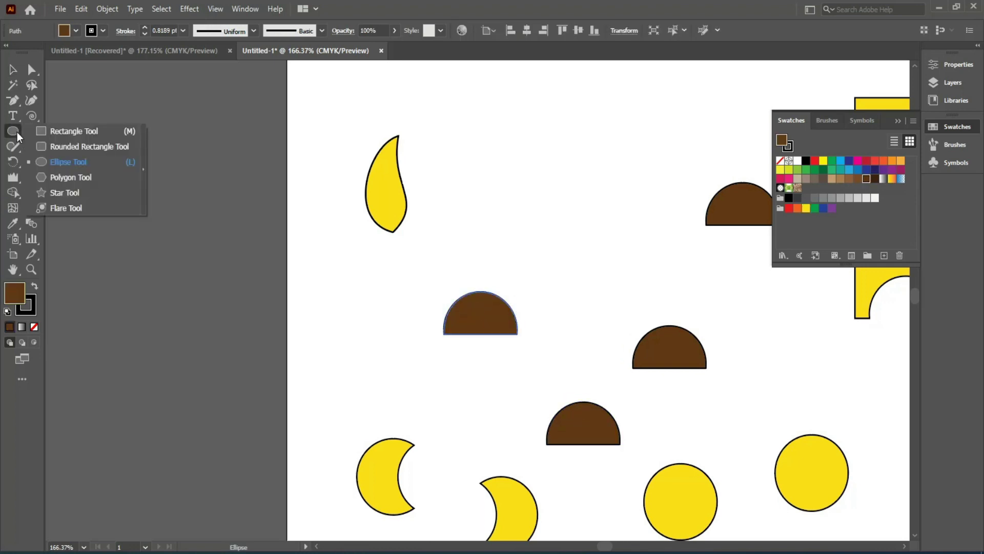
pyautogui.click(62, 177)
pyautogui.moveTo(523, 196); pyautogui.dragTo(552, 247)
pyautogui.click(9, 70)
pyautogui.click(13, 135)
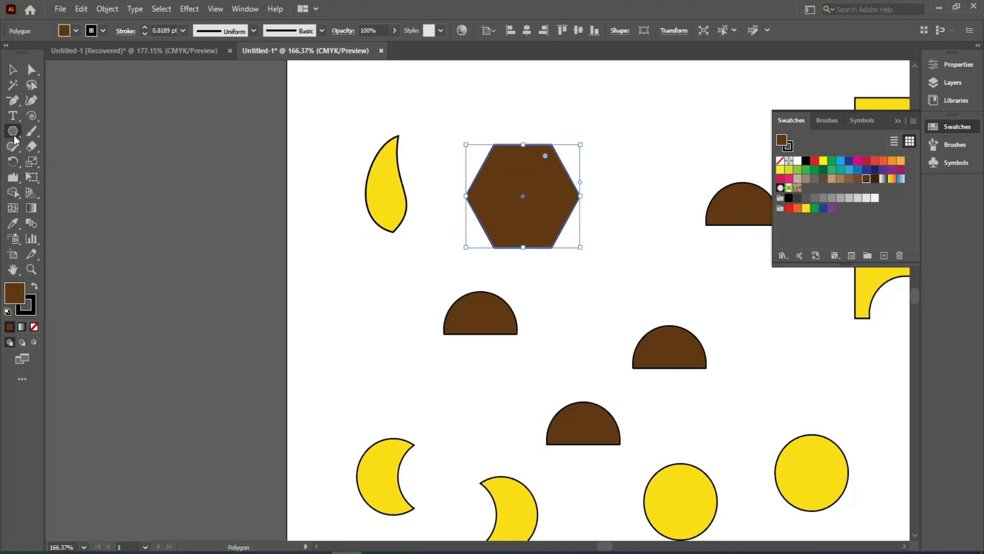
# Step: Draw a small brown five-pointed star across the middle of the hexagon's top edge and select both shapes
pyautogui.click(69, 198)
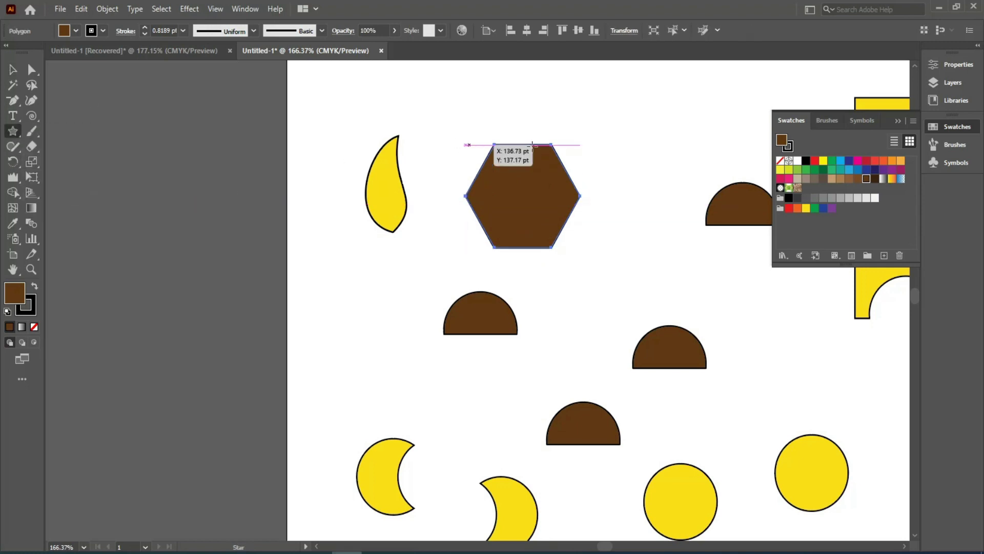
pyautogui.moveTo(524, 144); pyautogui.dragTo(538, 166)
pyautogui.click(12, 70)
pyautogui.keyDown('shift'); pyautogui.click(509, 233); pyautogui.keyUp('shift')
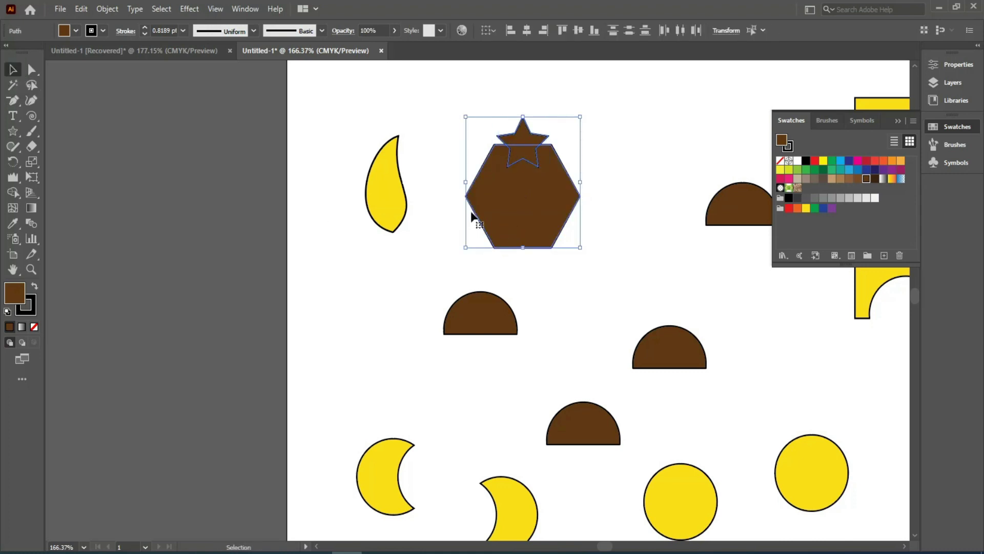
# Step: Split off the overlap of the star and hexagon with Shape Builder and move that piece out to the right of the hexagon
pyautogui.click(13, 193)
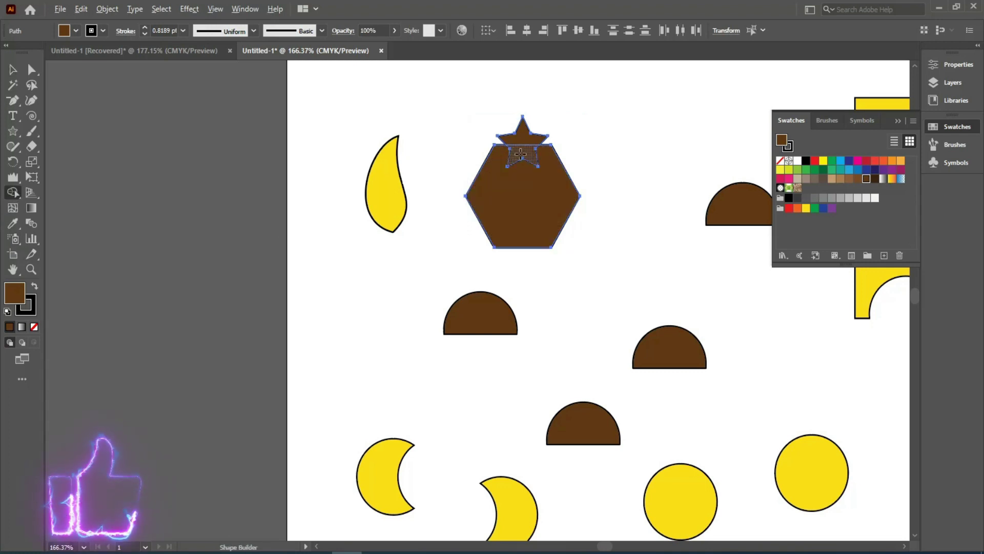
pyautogui.keyDown('alt'); pyautogui.click(519, 155); pyautogui.keyUp('alt')
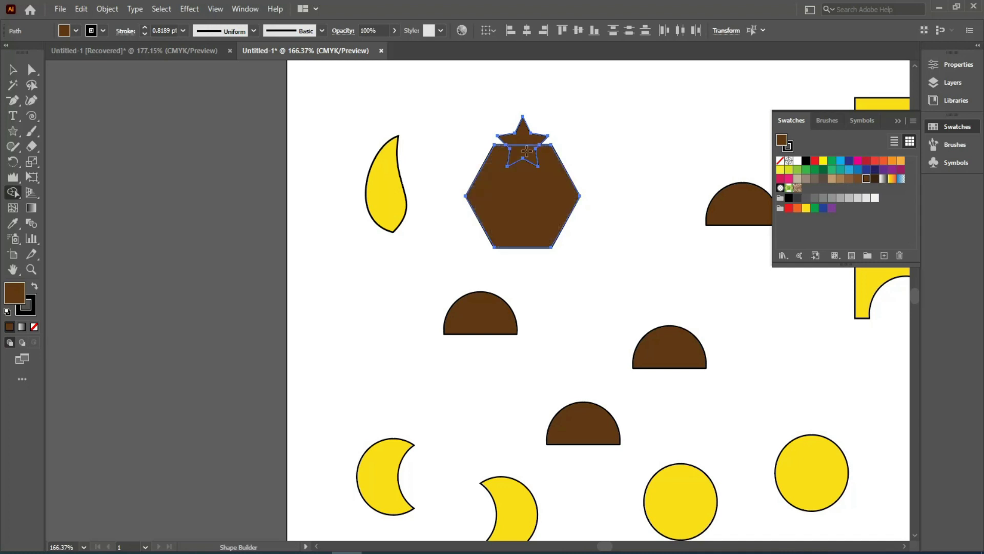
pyautogui.click(16, 71)
pyautogui.click(271, 224)
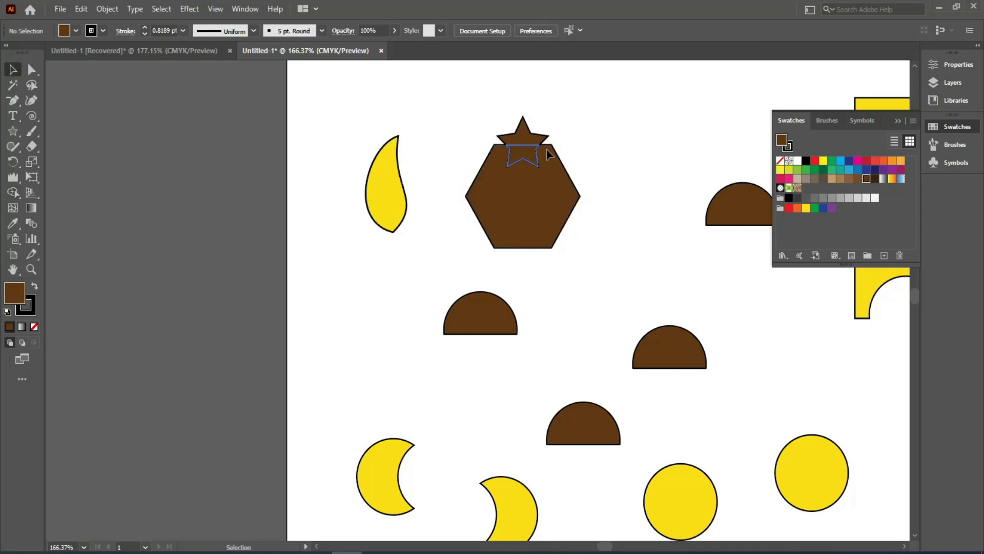
pyautogui.moveTo(530, 153); pyautogui.dragTo(668, 130)
pyautogui.click(645, 245)
# Step: Move the scalloped yellow banner left toward the star piece and set the nearest brown half-circle beside the hexagon
pyautogui.press('space')
pyautogui.moveTo(644, 255); pyautogui.dragTo(357, 263)
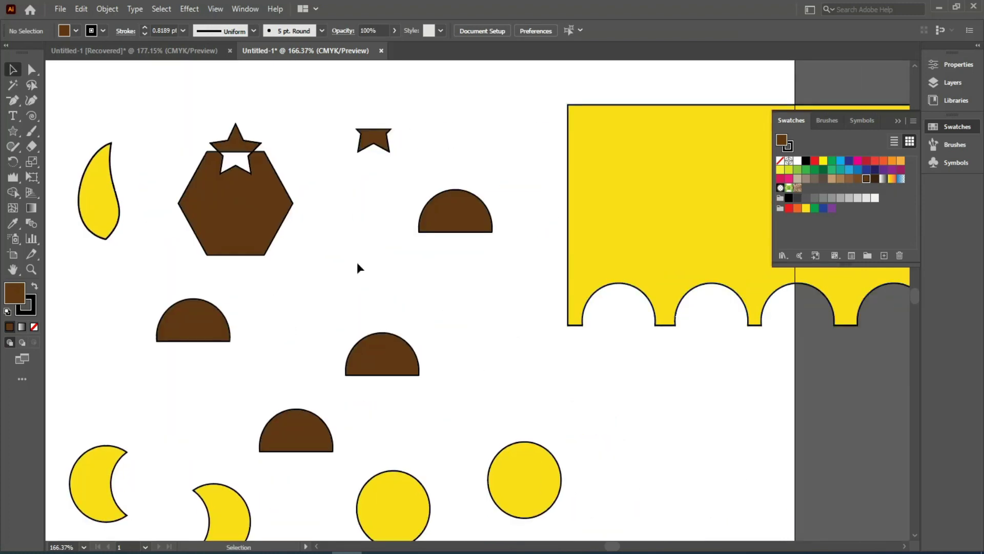
pyautogui.moveTo(699, 241); pyautogui.dragTo(633, 241)
pyautogui.moveTo(618, 185); pyautogui.dragTo(568, 312)
pyautogui.moveTo(441, 207); pyautogui.dragTo(315, 217)
pyautogui.moveTo(522, 277); pyautogui.dragTo(475, 145)
pyautogui.press('space')
pyautogui.moveTo(560, 263); pyautogui.dragTo(476, 309)
# Step: Place a yellow circle in the banner's upper-left area and turn it into a small dark green dot
pyautogui.click(462, 505)
pyautogui.moveTo(456, 511); pyautogui.dragTo(383, 168)
pyautogui.click(823, 169)
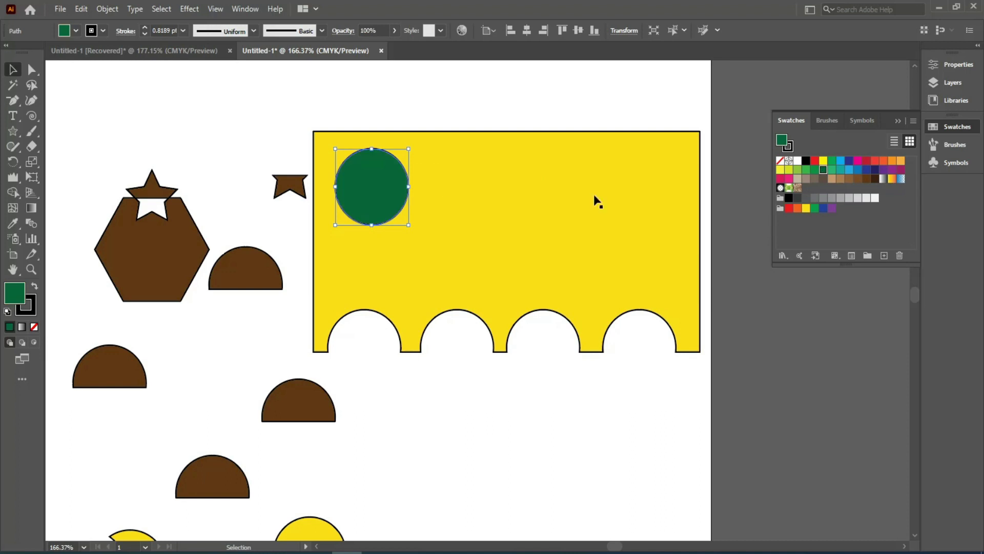
pyautogui.moveTo(410, 146)
pyautogui.mouseDown()
pyautogui.moveTo(373, 189)
pyautogui.moveTo(337, 164)
pyautogui.moveTo(403, 176)
pyautogui.moveTo(387, 208)
pyautogui.mouseUp()
# Step: Duplicate the green dot until nine equal dots are scattered across the yellow banner, undoing an accidental stretch
pyautogui.keyDown('alt'); pyautogui.moveTo(393, 208); pyautogui.dragTo(468, 203); pyautogui.keyUp('alt')
pyautogui.keyDown('alt'); pyautogui.moveTo(468, 203); pyautogui.dragTo(465, 219); pyautogui.keyUp('alt')
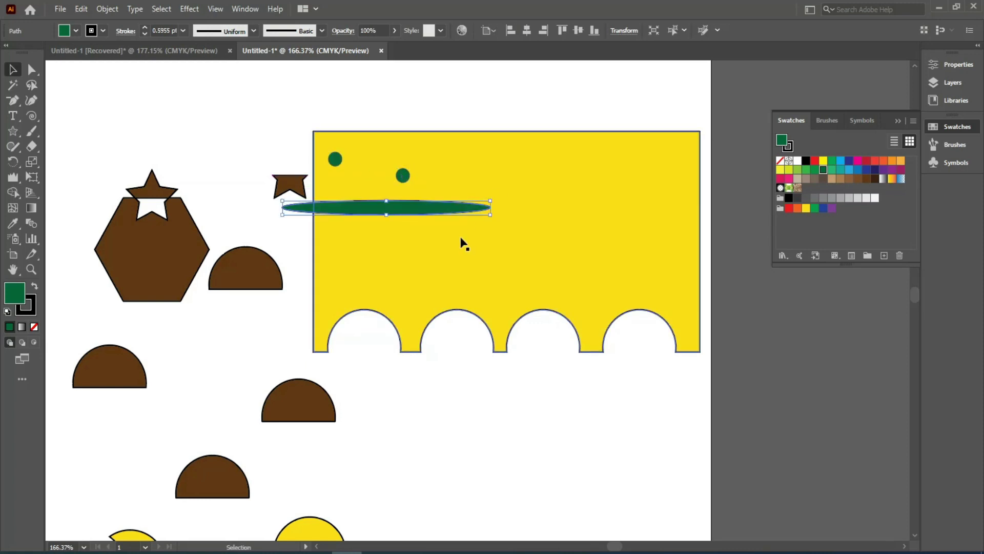
pyautogui.hotkey('ctrl', 'z')
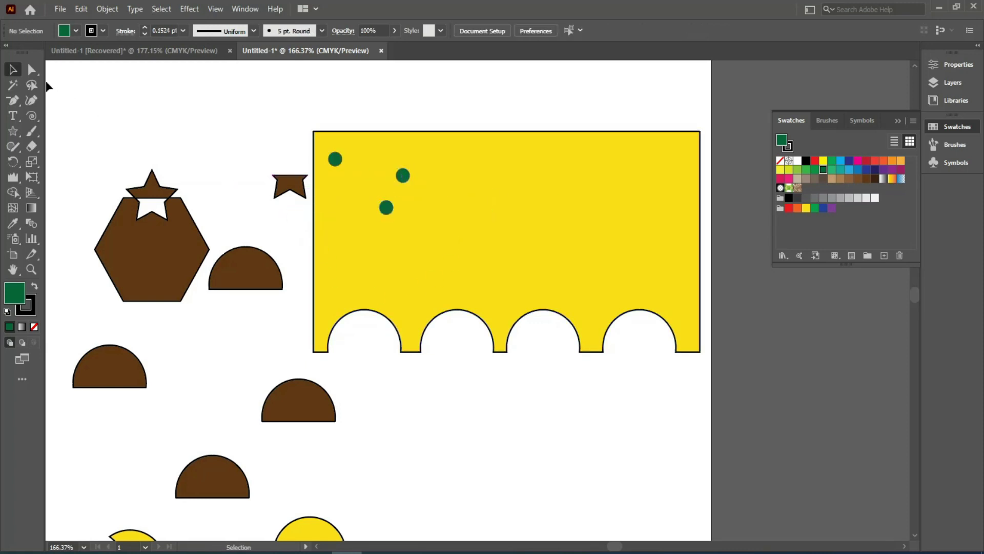
pyautogui.keyDown('alt'); pyautogui.moveTo(386, 207); pyautogui.dragTo(475, 183); pyautogui.keyUp('alt')
pyautogui.keyDown('alt'); pyautogui.moveTo(558, 188); pyautogui.dragTo(668, 233); pyautogui.keyUp('alt')
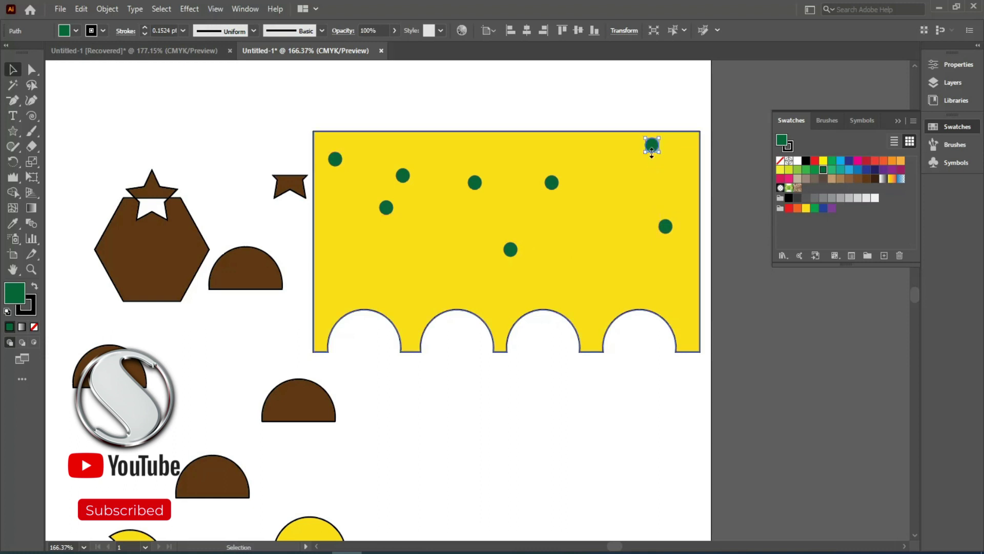
pyautogui.moveTo(650, 145)
pyautogui.mouseDown()
pyautogui.moveTo(576, 265)
pyautogui.moveTo(590, 241)
pyautogui.mouseUp()
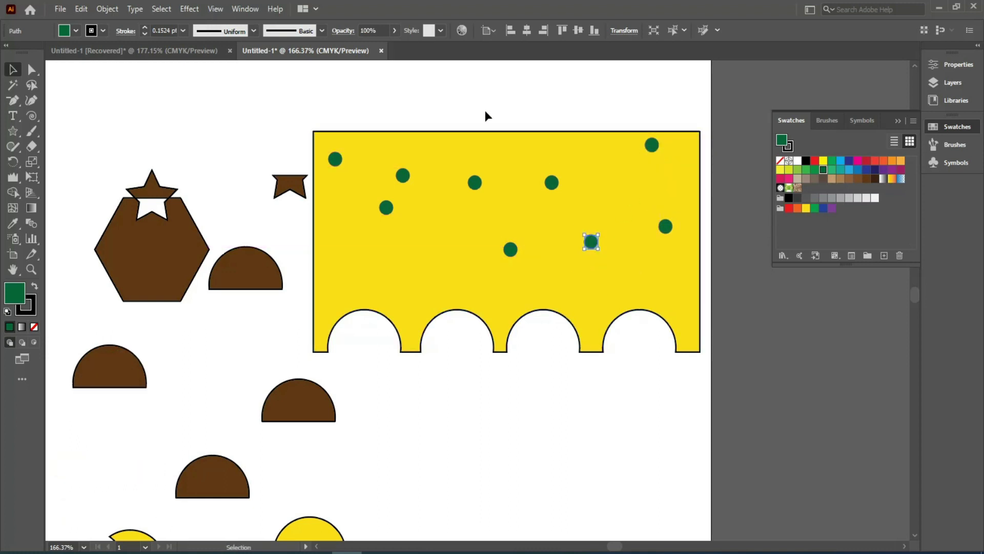
pyautogui.click(486, 111)
# Step: Select the banner with all its dots and remove the nine green dot regions with Shape Builder
pyautogui.moveTo(303, 111)
pyautogui.mouseDown()
pyautogui.moveTo(652, 304)
pyautogui.moveTo(240, 158)
pyautogui.moveTo(717, 374)
pyautogui.mouseUp()
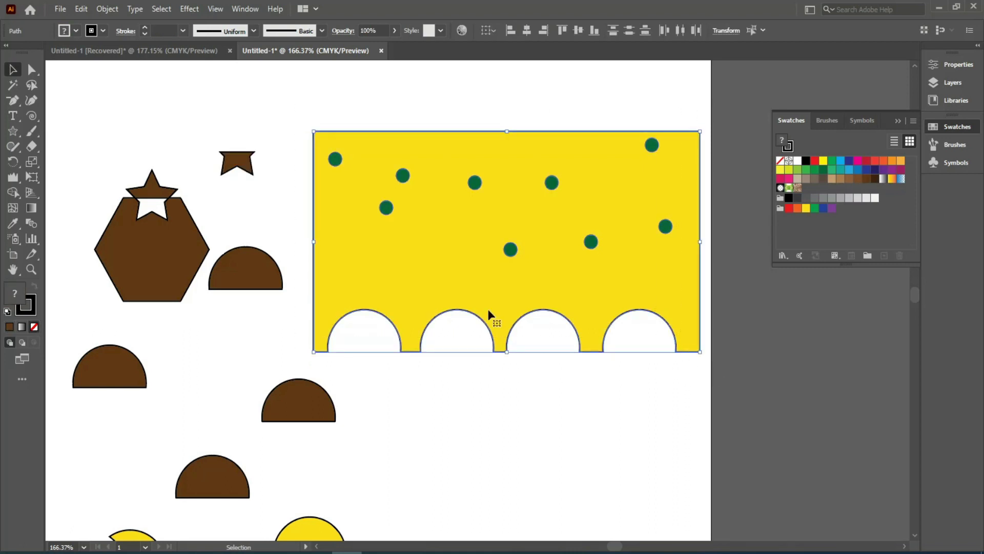
pyautogui.click(13, 193)
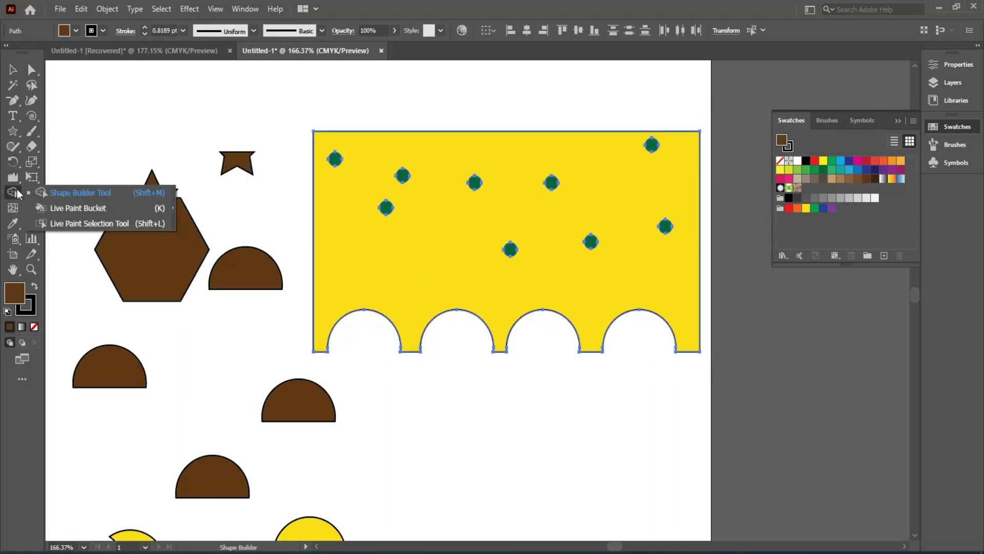
pyautogui.click(39, 191)
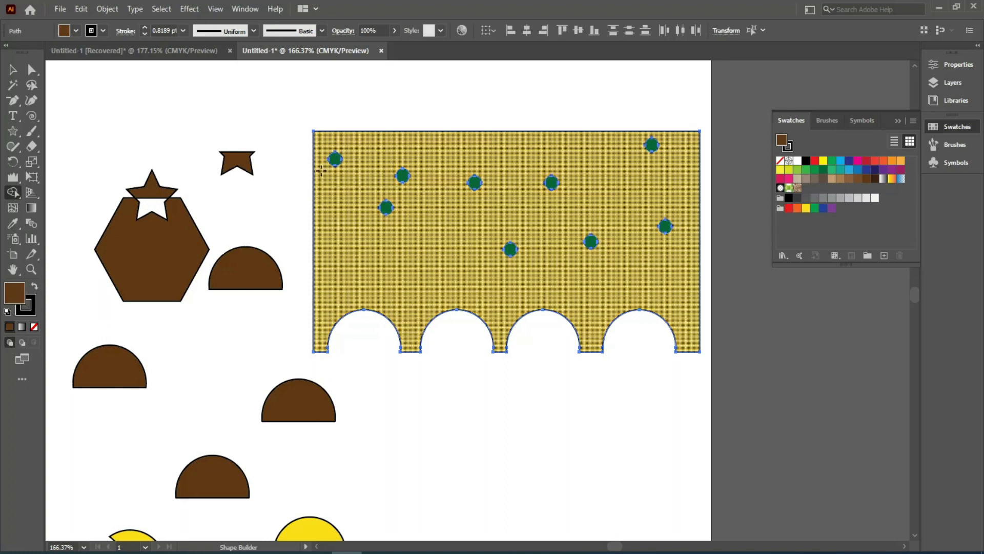
pyautogui.keyDown('alt'); pyautogui.click(335, 159); pyautogui.keyUp('alt')
pyautogui.keyDown('alt'); pyautogui.click(403, 175); pyautogui.keyUp('alt')
pyautogui.keyDown('alt'); pyautogui.click(386, 207); pyautogui.keyUp('alt')
pyautogui.keyDown('alt'); pyautogui.click(475, 182); pyautogui.keyUp('alt')
pyautogui.keyDown('alt'); pyautogui.click(510, 249); pyautogui.keyUp('alt')
pyautogui.keyDown('alt'); pyautogui.click(552, 183); pyautogui.keyUp('alt')
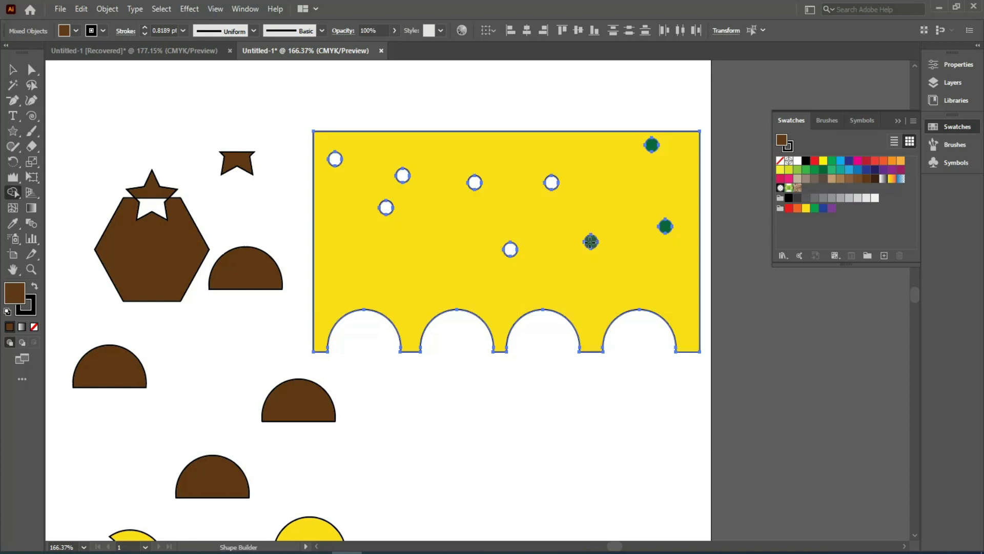
pyautogui.keyDown('alt'); pyautogui.click(665, 225); pyautogui.keyUp('alt')
pyautogui.keyDown('alt'); pyautogui.click(651, 145); pyautogui.keyUp('alt')
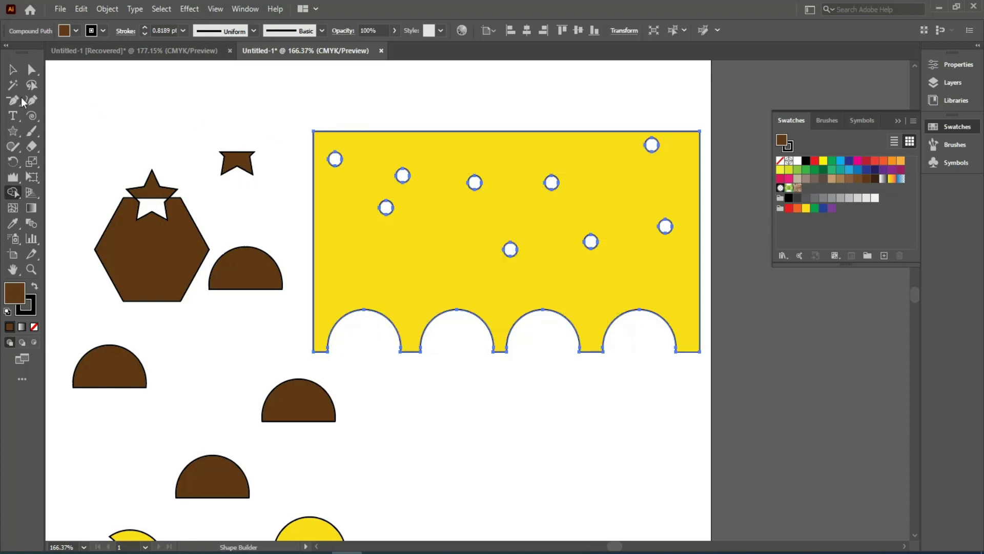
# Step: Move the perforated banner around the artboard to check its holes
pyautogui.click(12, 70)
pyautogui.click(391, 328)
pyautogui.moveTo(403, 223); pyautogui.dragTo(425, 402)
pyautogui.click(454, 290)
pyautogui.moveTo(463, 353); pyautogui.dragTo(459, 261)
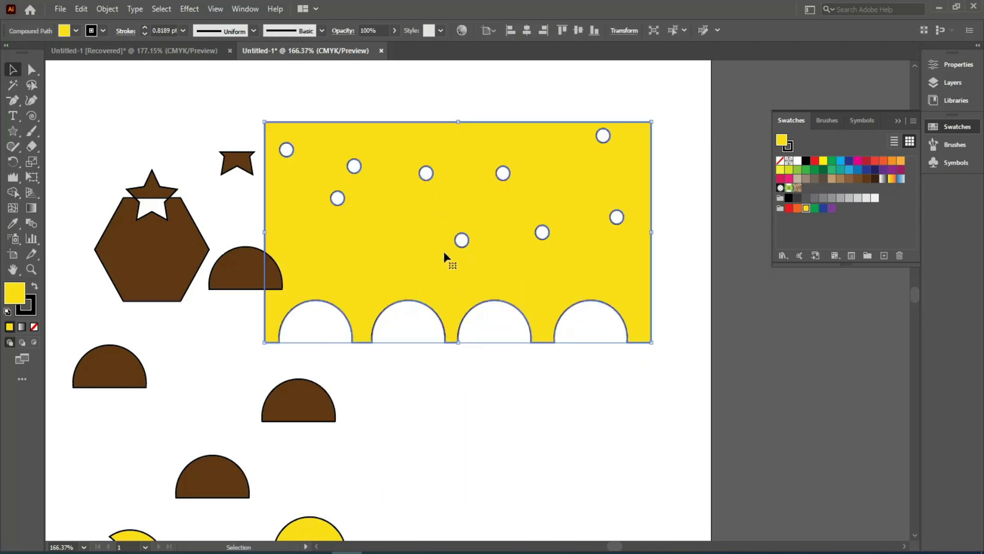
# Step: Undo the banner moves, the nine dot removals and the shift of the small star piece
pyautogui.hotkey('ctrl', 'z')
pyautogui.hotkey('ctrl', 'z')
pyautogui.hotkey('ctrl', 'z')
pyautogui.hotkey('ctrl', 'z')
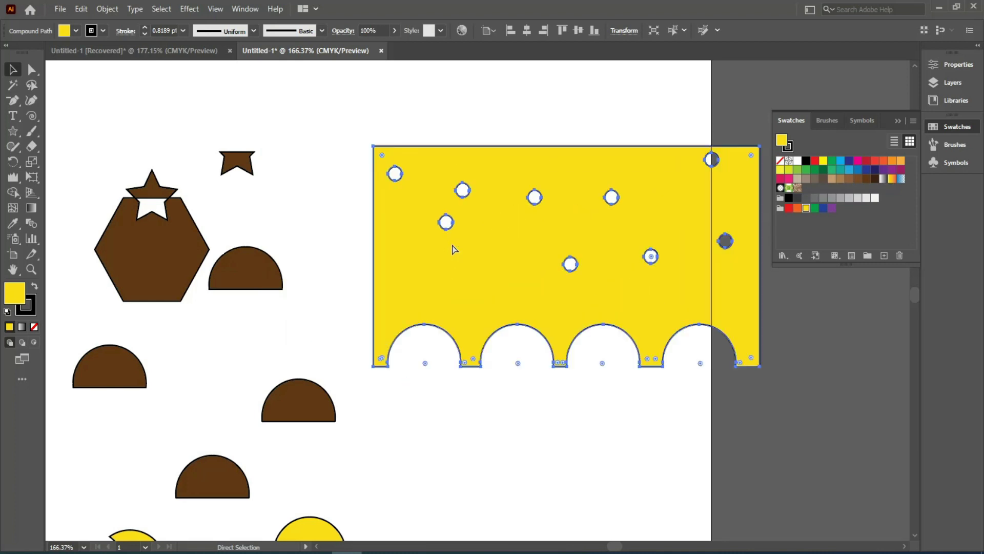
pyautogui.hotkey('ctrl', 'z')
pyautogui.hotkey('ctrl', 'z')
pyautogui.hotkey('ctrl', 'z')
pyautogui.hotkey('ctrl', 'z')
pyautogui.hotkey('ctrl', 'z')
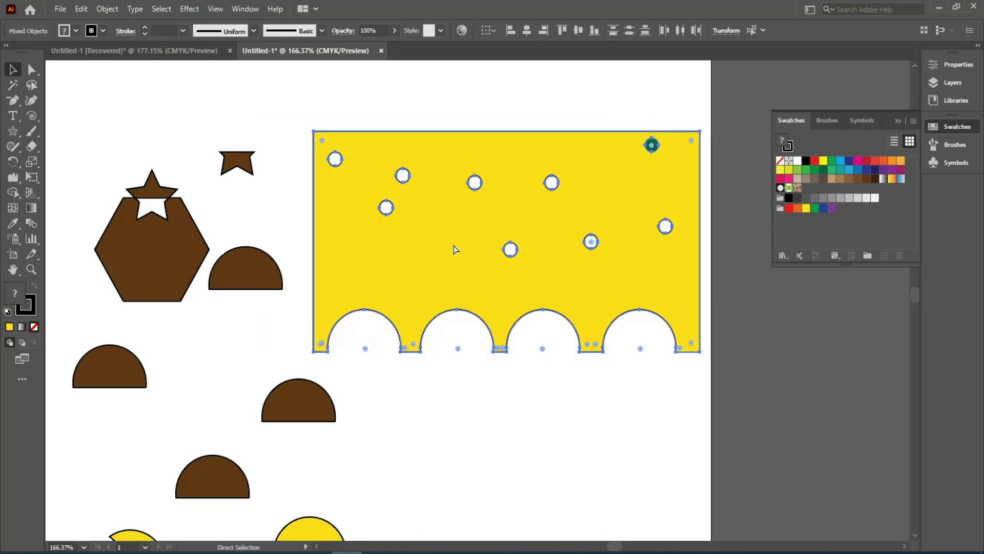
pyautogui.hotkey('ctrl', 'z')
pyautogui.hotkey('ctrl', 'z')
pyautogui.hotkey('ctrl', 'z')
pyautogui.hotkey('ctrl', 'z')
pyautogui.hotkey('ctrl', 'z')
pyautogui.hotkey('ctrl', 'z')
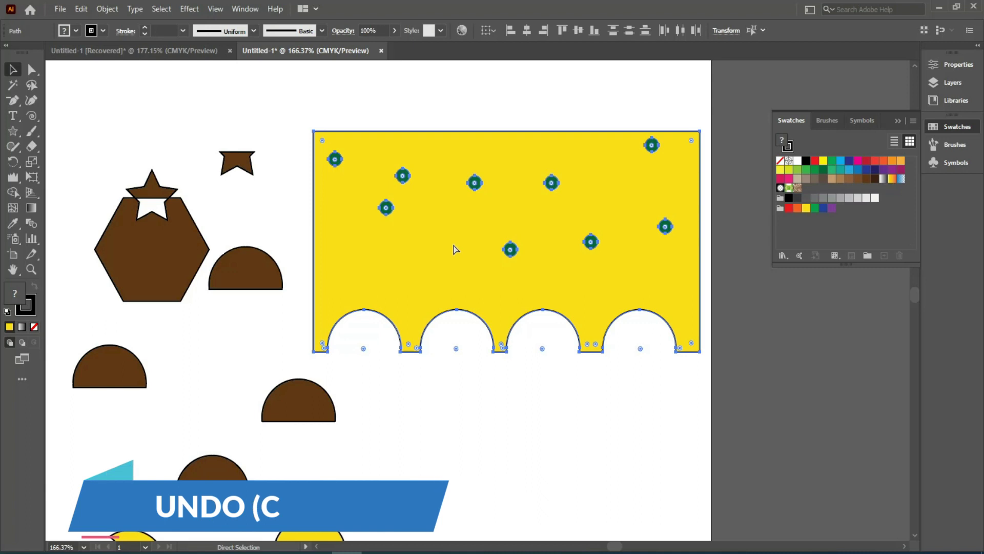
pyautogui.hotkey('ctrl', 'z')
# Step: Move the uncut banner down off the green dots to check for holes, and undo each move
pyautogui.click(412, 359)
pyautogui.moveTo(423, 241); pyautogui.dragTo(459, 367)
pyautogui.hotkey('ctrl', 'z')
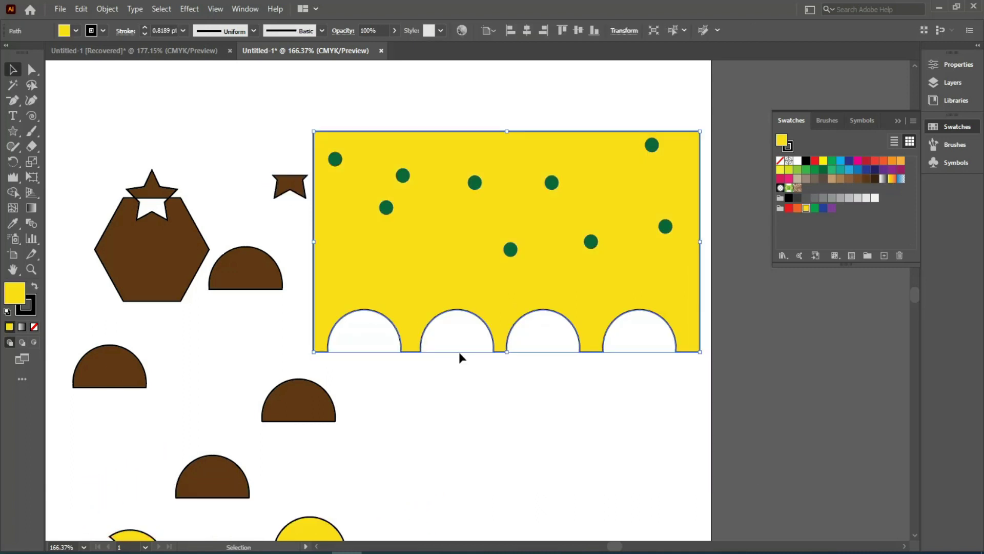
pyautogui.hotkey('shift', 'm')
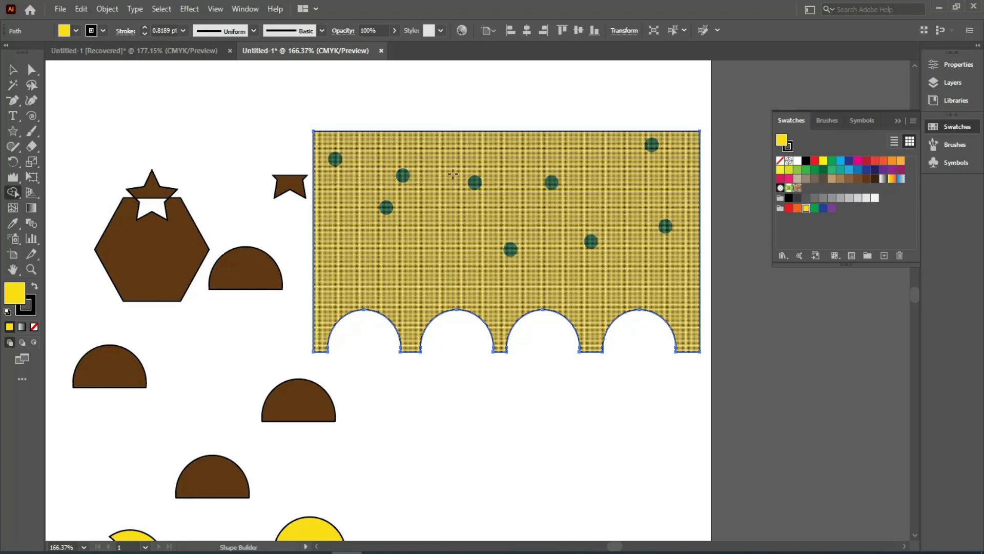
pyautogui.press('v')
pyautogui.moveTo(428, 156); pyautogui.dragTo(487, 374)
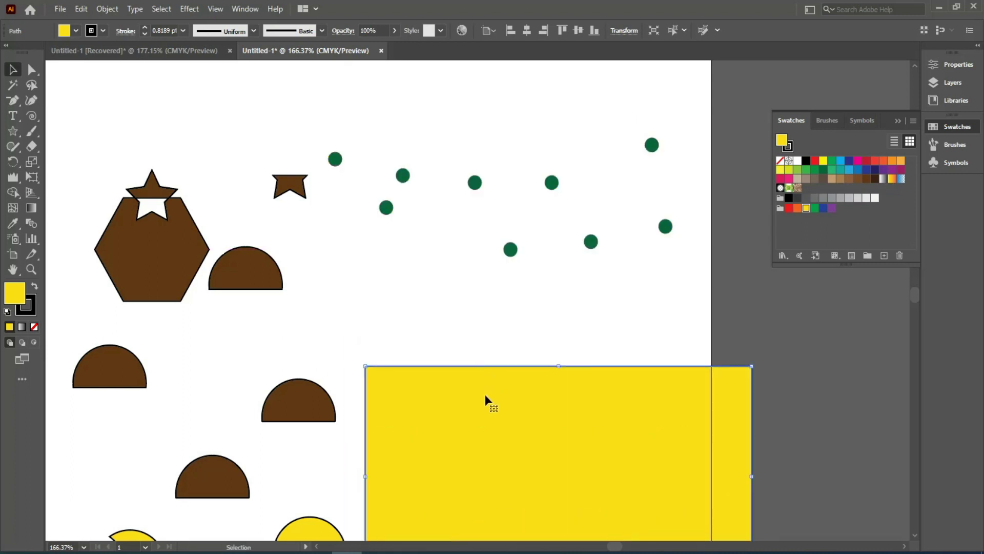
pyautogui.hotkey('ctrl', 'z')
# Step: Cut the banner around the nine green dots with Shape Builder, keeping the dots, and move the banner down below them
pyautogui.moveTo(310, 114); pyautogui.dragTo(722, 367)
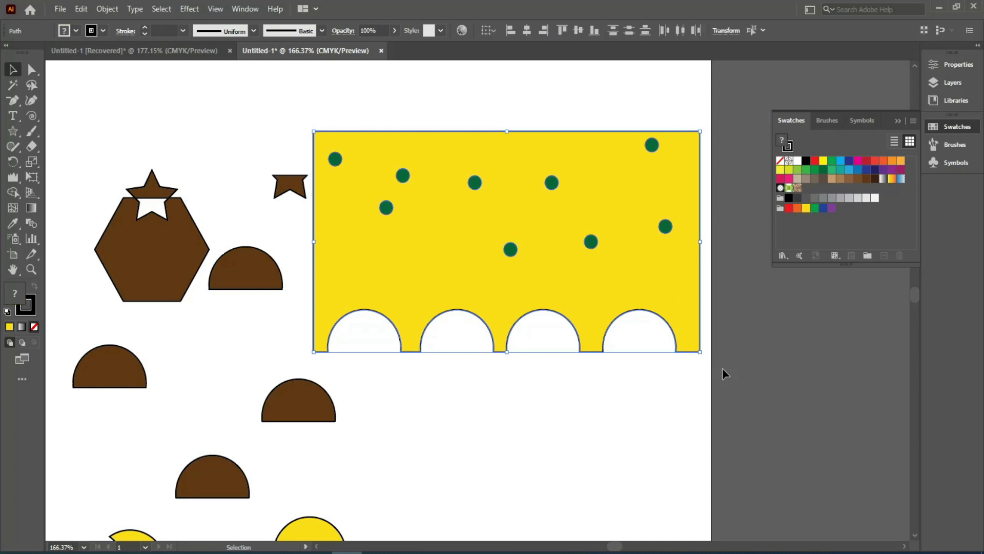
pyautogui.click(13, 192)
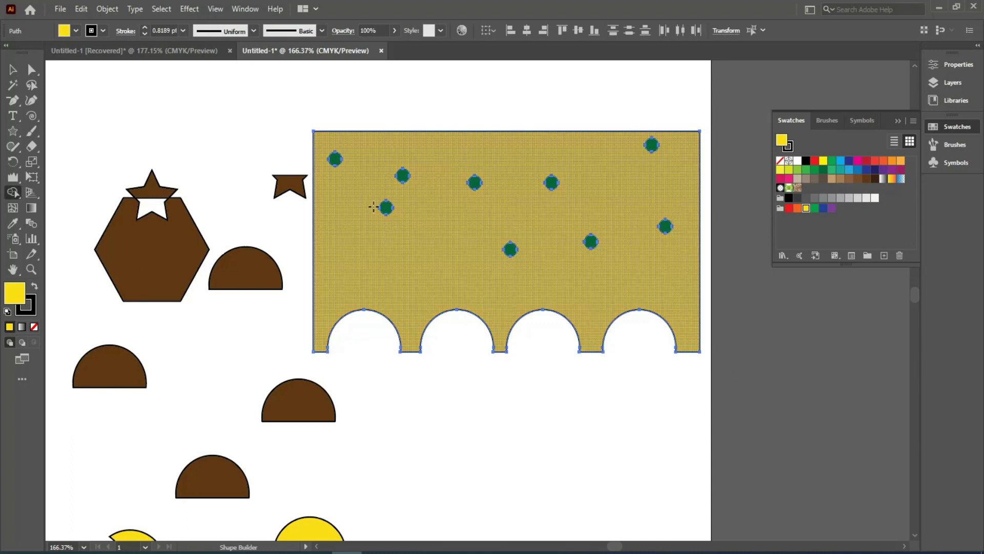
pyautogui.click(433, 224)
pyautogui.click(13, 70)
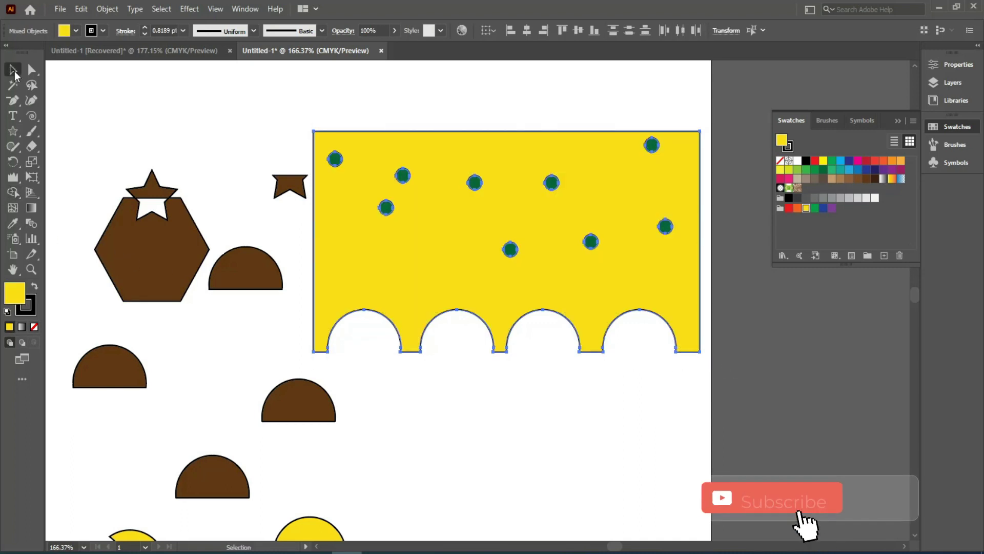
pyautogui.click(246, 138)
pyautogui.moveTo(426, 221); pyautogui.dragTo(486, 399)
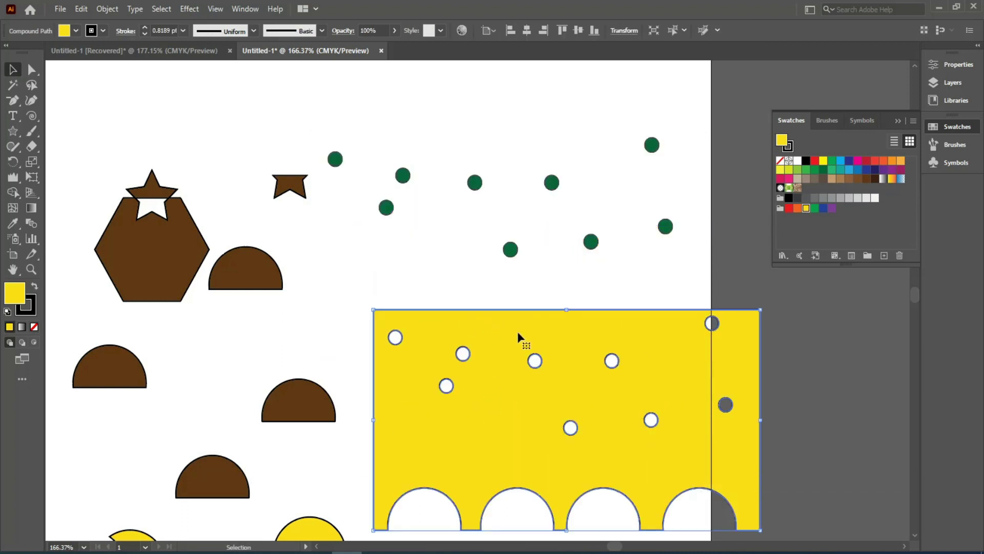
pyautogui.moveTo(510, 441); pyautogui.dragTo(505, 401)
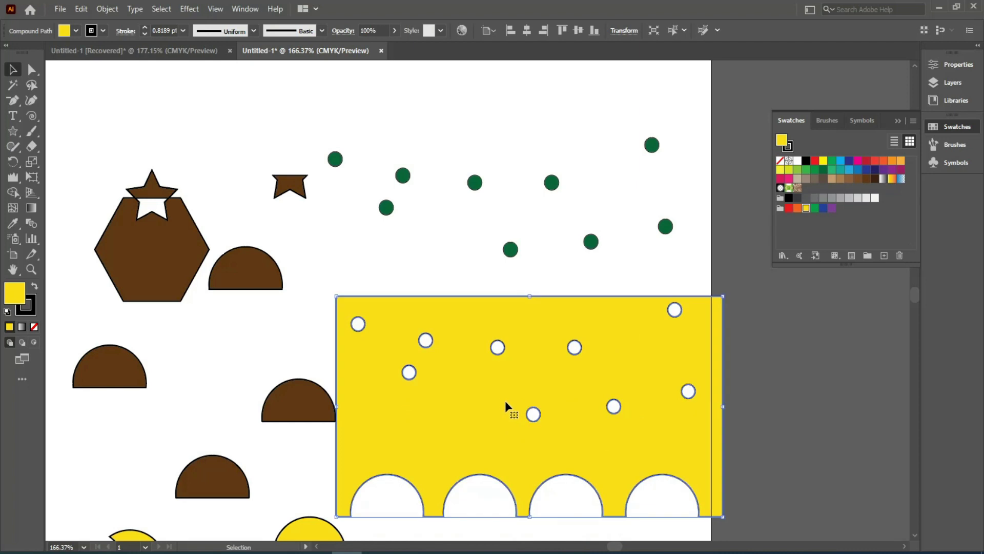
pyautogui.click(8, 197)
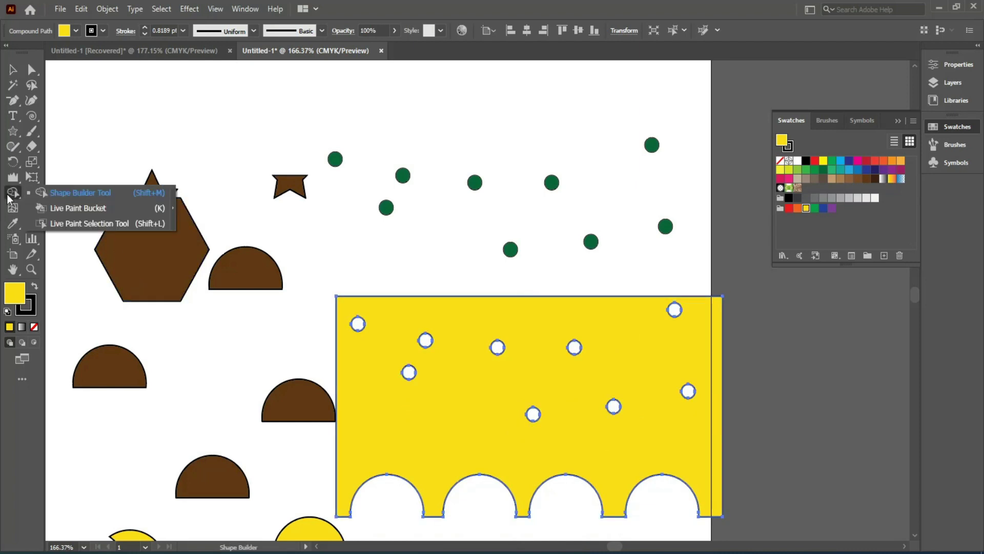
pyautogui.click(44, 193)
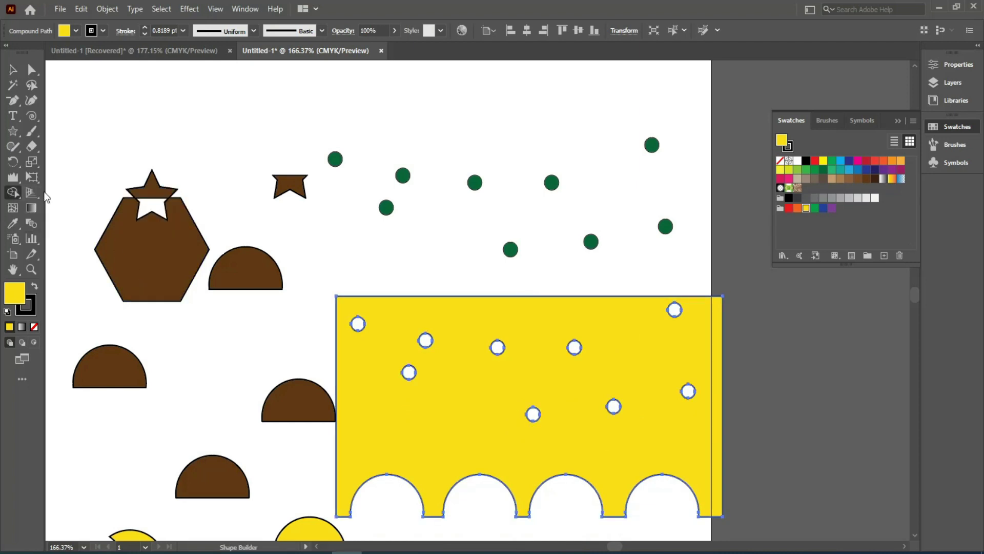
pyautogui.click(13, 69)
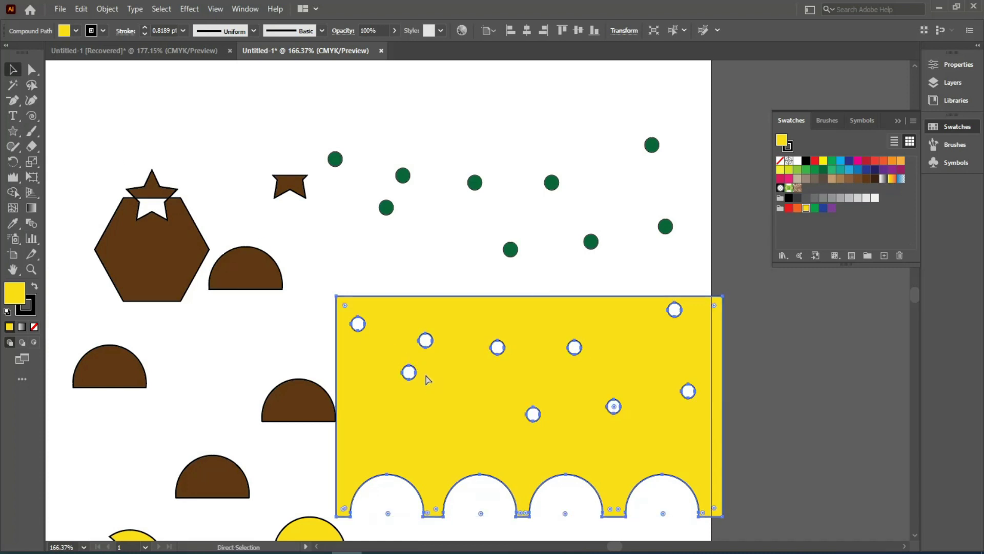
# Step: Place the perforated banner beneath the yellow crescents and shift all the shapes up toward the artboard's top edge
pyautogui.hotkey('ctrl', '0')
pyautogui.moveTo(546, 228); pyautogui.dragTo(393, 375)
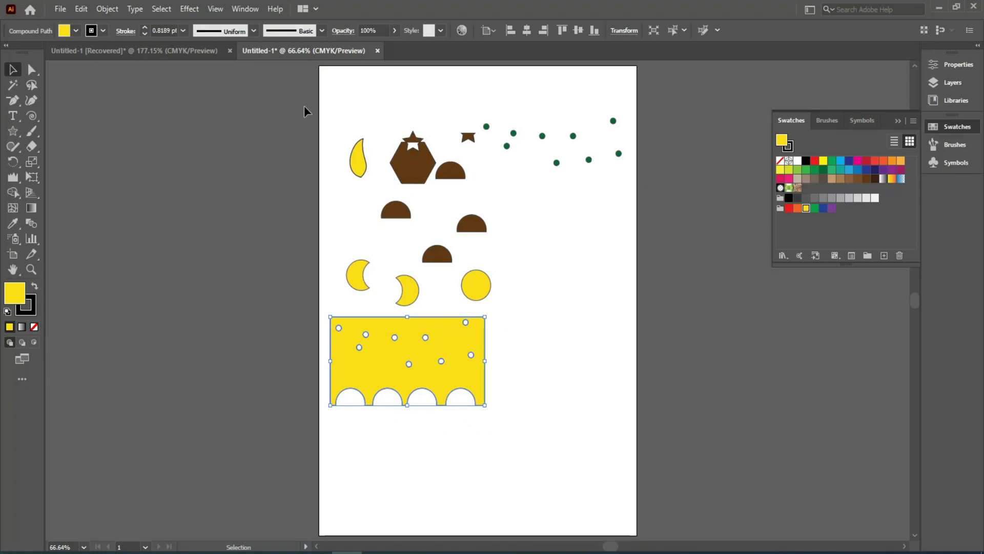
pyautogui.moveTo(329, 104); pyautogui.dragTo(636, 226)
pyautogui.moveTo(593, 161); pyautogui.dragTo(582, 114)
pyautogui.moveTo(319, 220); pyautogui.dragTo(518, 330)
pyautogui.moveTo(477, 288); pyautogui.dragTo(477, 244)
pyautogui.click(537, 324)
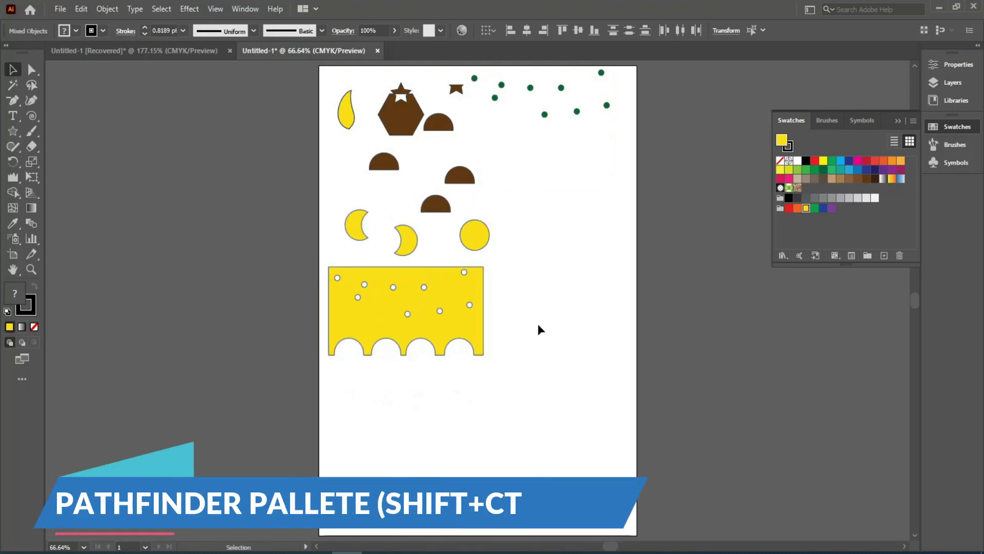
# Step: Open the Pathfinder palette
pyautogui.hotkey('ctrl', 'shift', 'F9')
pyautogui.click(245, 9)
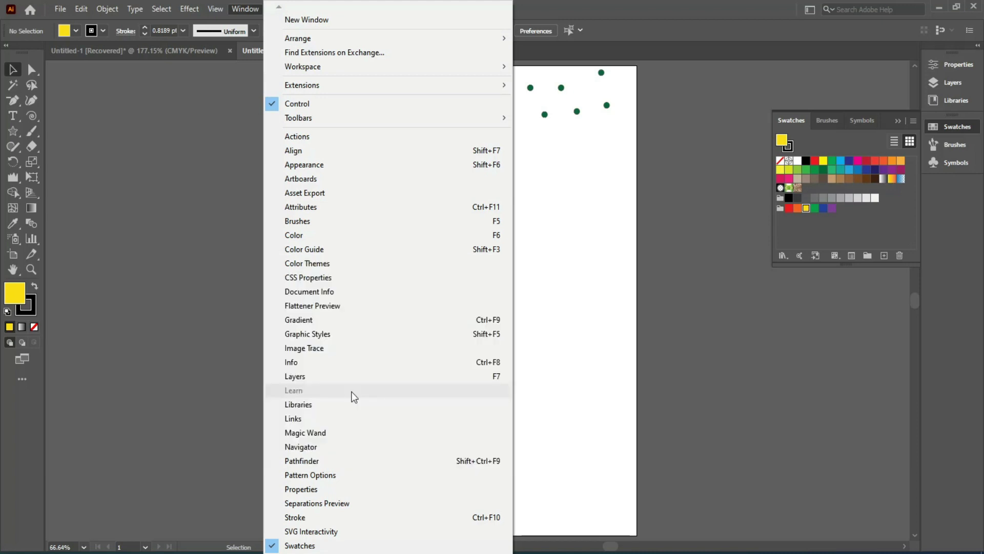
pyautogui.click(333, 460)
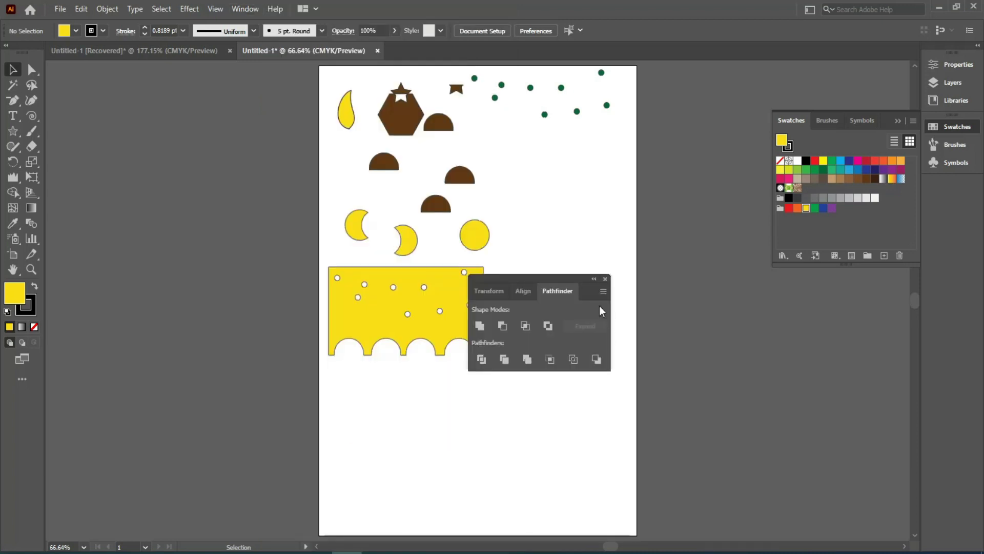
# Step: Move the Pathfinder palette off the artboard and draw a light-brown circle about 133 pt in diameter below the yellow banner
pyautogui.moveTo(551, 281); pyautogui.dragTo(756, 290)
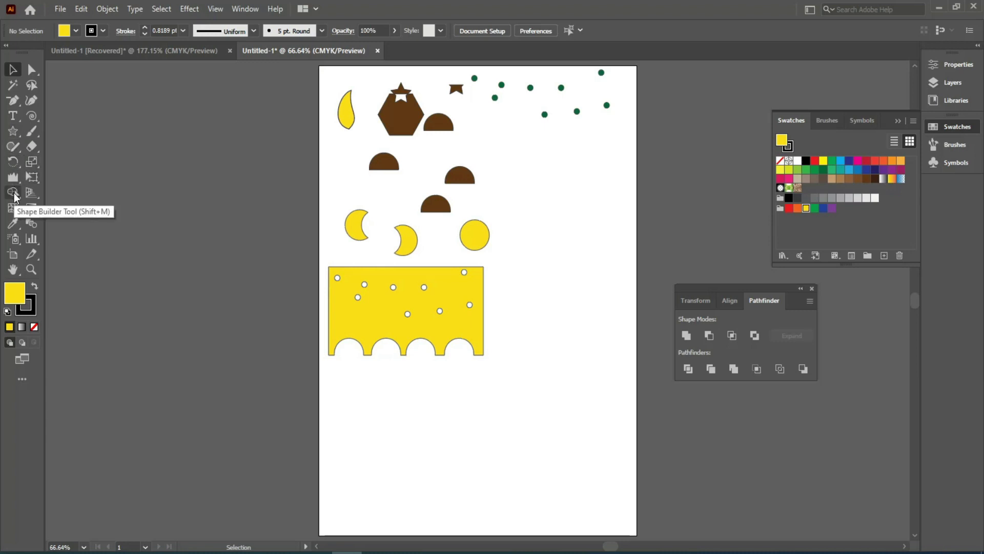
pyautogui.click(12, 134)
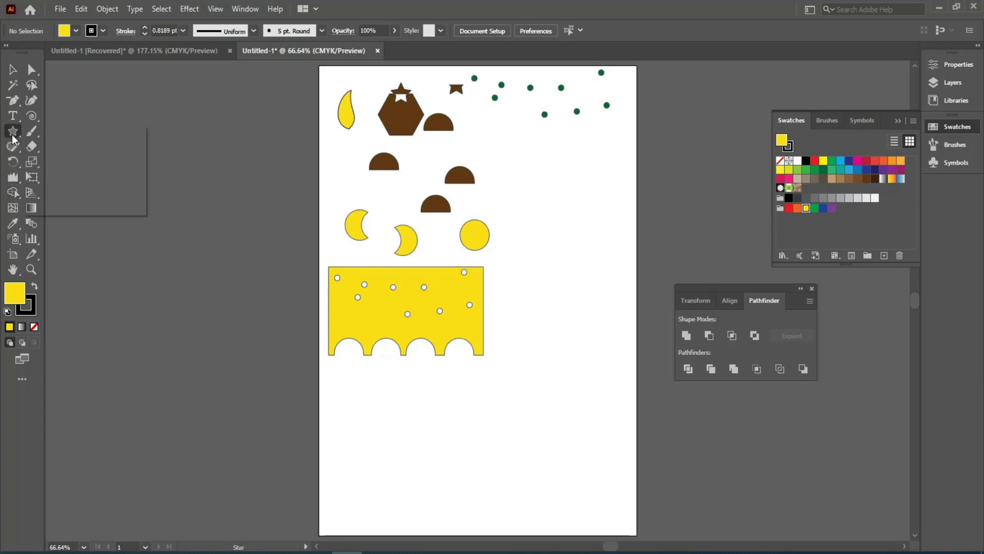
pyautogui.click(47, 161)
pyautogui.moveTo(415, 416); pyautogui.dragTo(486, 490)
pyautogui.click(12, 69)
pyautogui.click(840, 178)
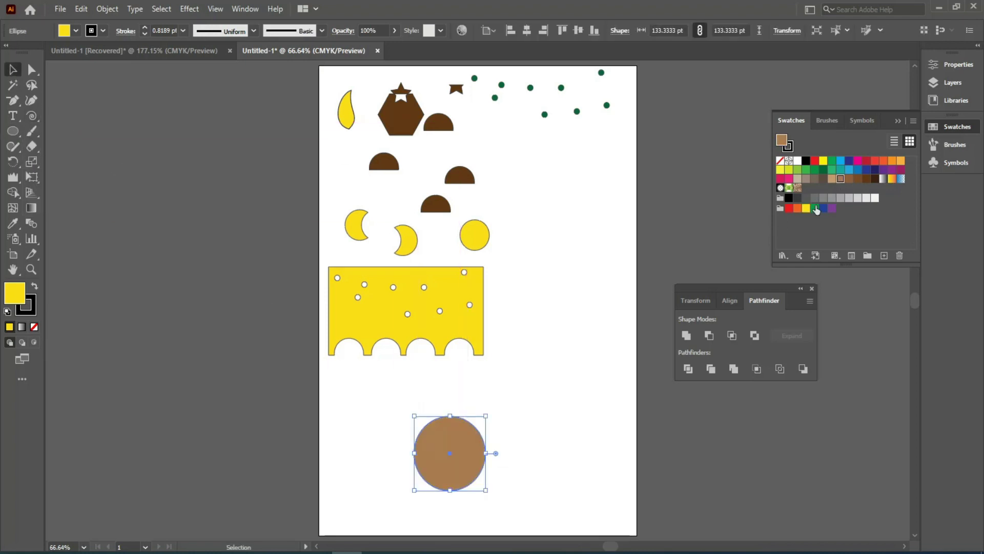
# Step: Duplicate the brown circle sideways so the two overlap, fill the copy dark brown and select both circles
pyautogui.moveTo(441, 435); pyautogui.dragTo(489, 434)
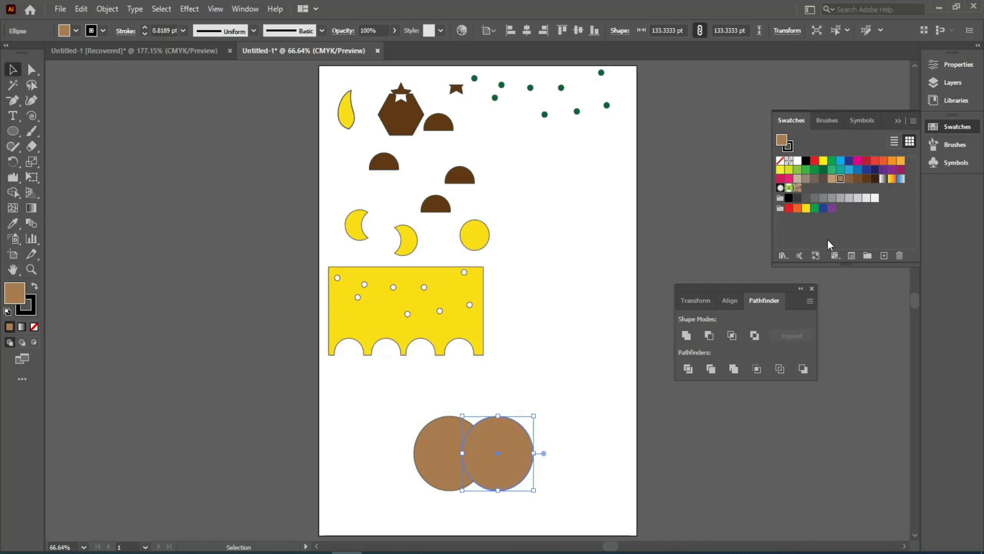
pyautogui.click(874, 179)
pyautogui.keyDown('shift'); pyautogui.click(447, 454); pyautogui.keyUp('shift')
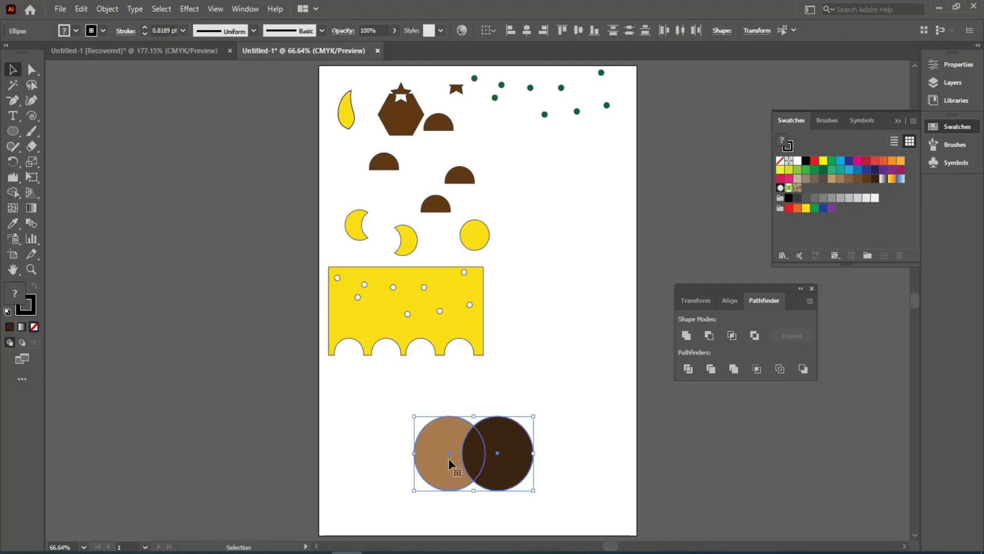
# Step: Unite the two overlapping circles with Pathfinder, move the merged shape aside, and undo both actions
pyautogui.click(684, 339)
pyautogui.moveTo(451, 468); pyautogui.dragTo(371, 462)
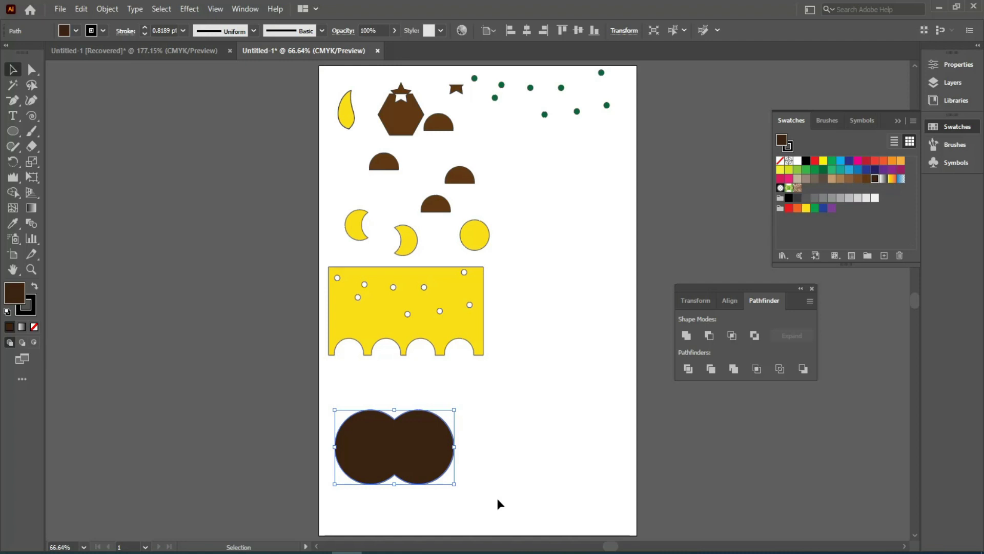
pyautogui.hotkey('ctrl', 'z')
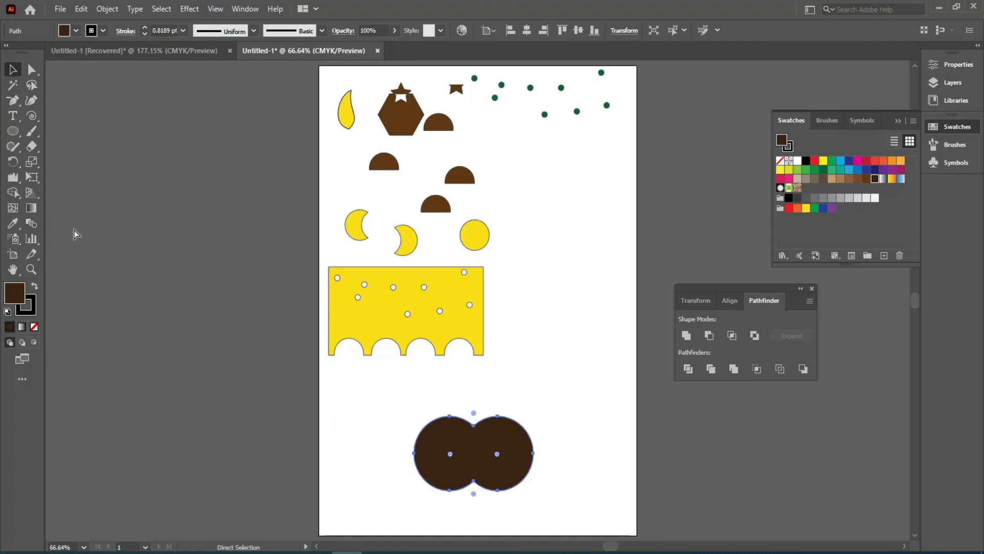
pyautogui.hotkey('ctrl', 'z')
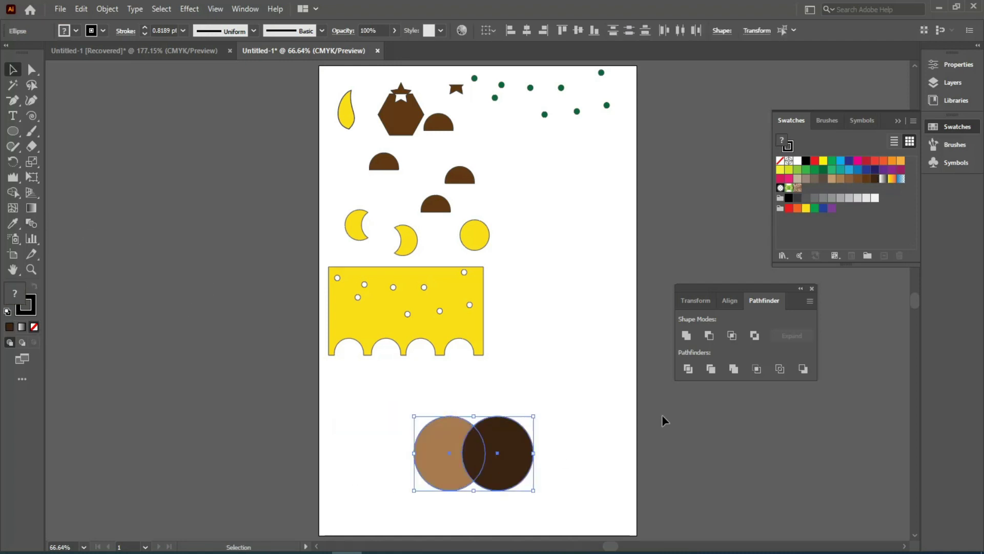
# Step: Apply Minus Front to the two circles, move the resulting crescent, and undo back to the overlapping circles
pyautogui.click(712, 336)
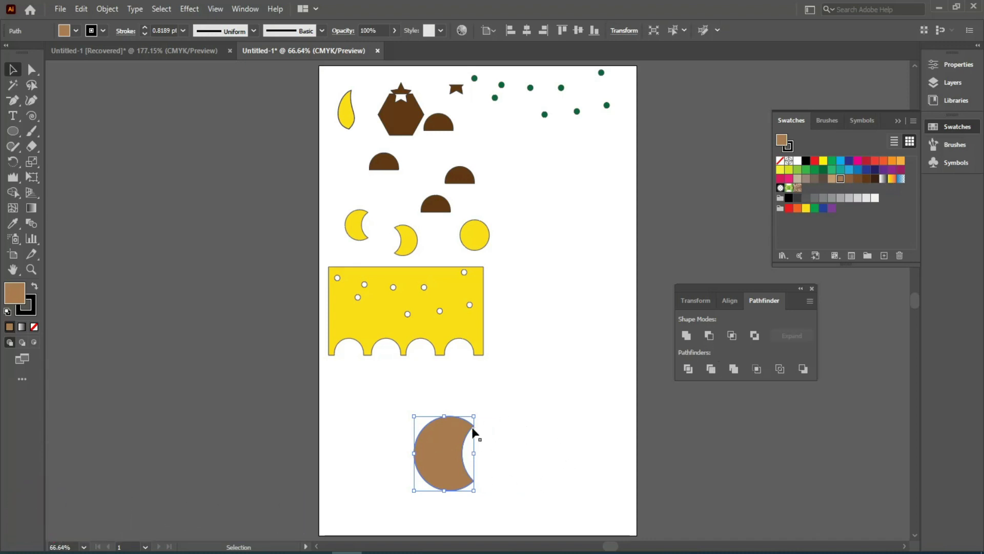
pyautogui.click(498, 463)
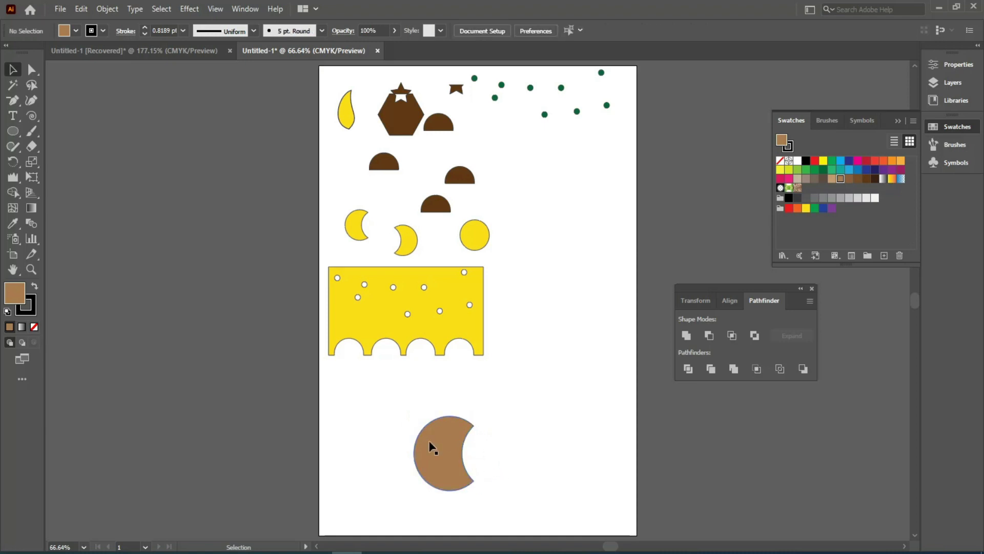
pyautogui.moveTo(436, 460); pyautogui.dragTo(394, 436)
pyautogui.hotkey('ctrl', 'z')
pyautogui.hotkey('ctrl', 'z')
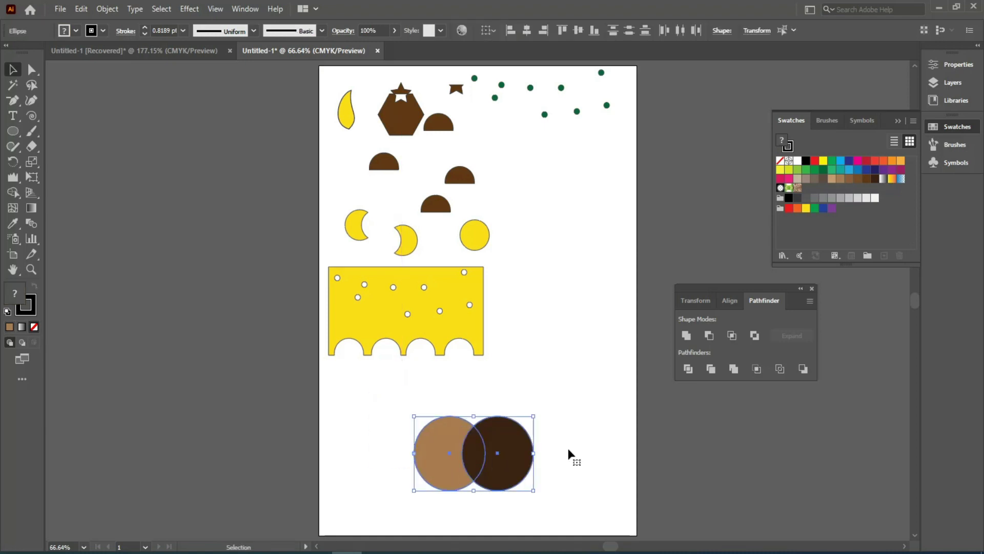
# Step: Intersect the two circles with Pathfinder, stretch the lens-shaped result downward, and undo back to the overlapping circles
pyautogui.click(732, 336)
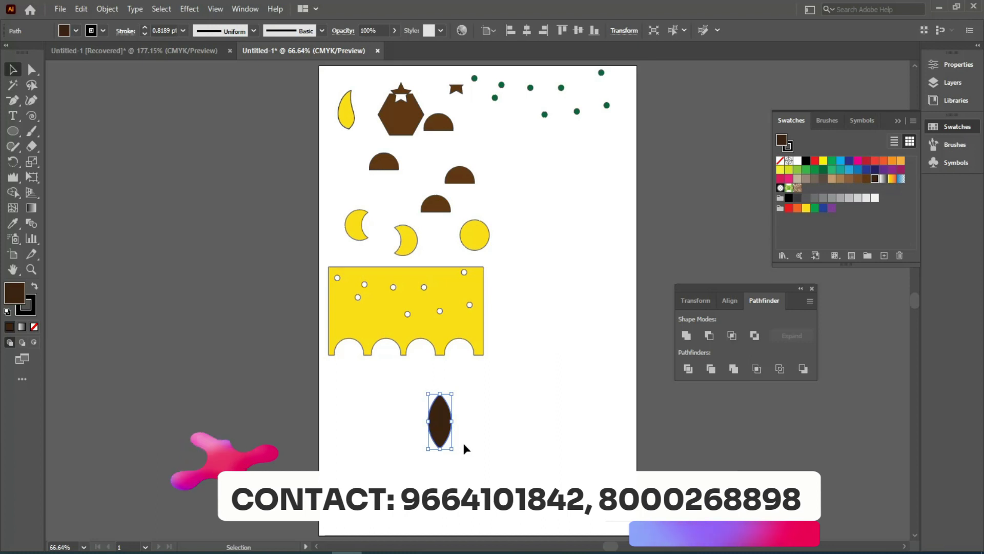
pyautogui.moveTo(439, 449); pyautogui.dragTo(440, 489)
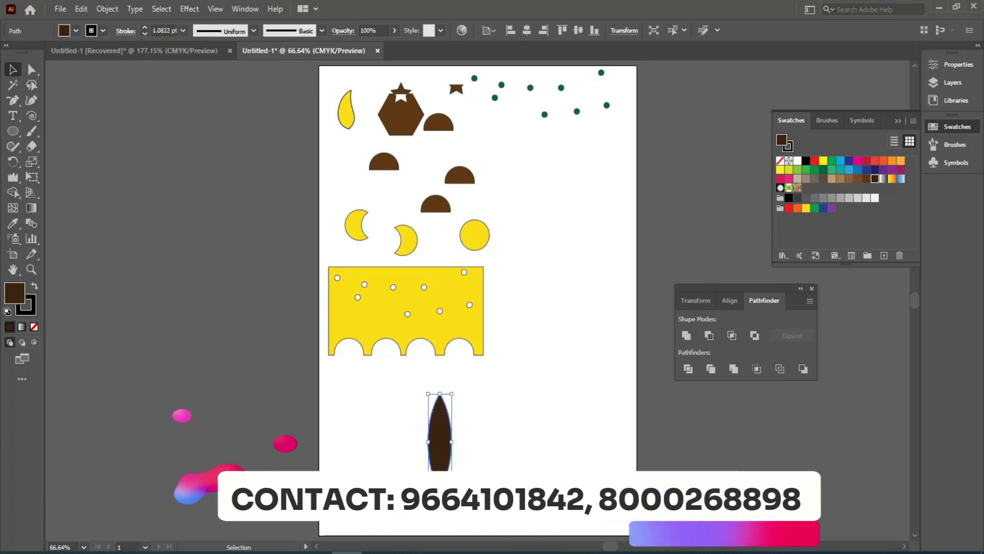
pyautogui.hotkey('ctrl', 'z')
pyautogui.hotkey('ctrl', 'z')
pyautogui.hotkey('ctrl', 'z')
pyautogui.hotkey('ctrl', 'z')
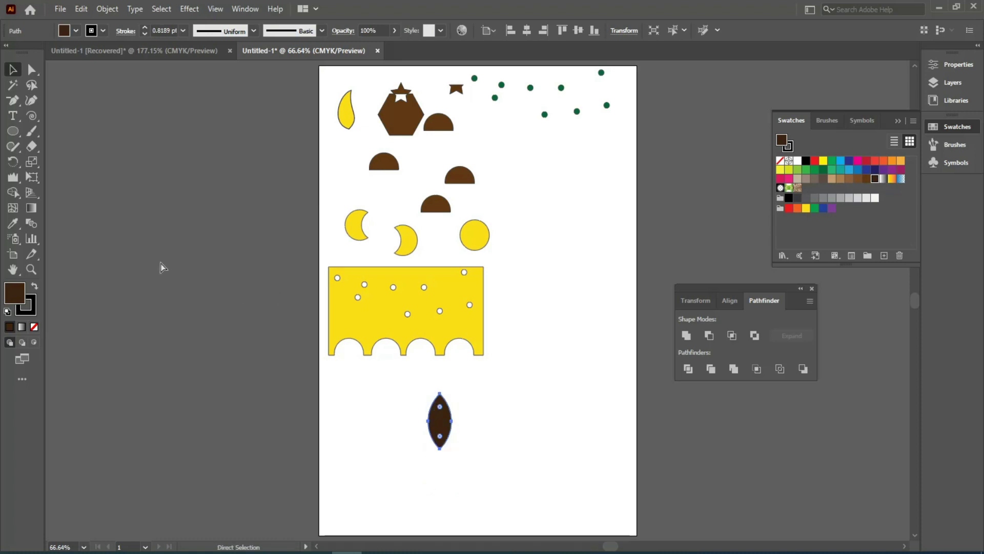
pyautogui.press('v')
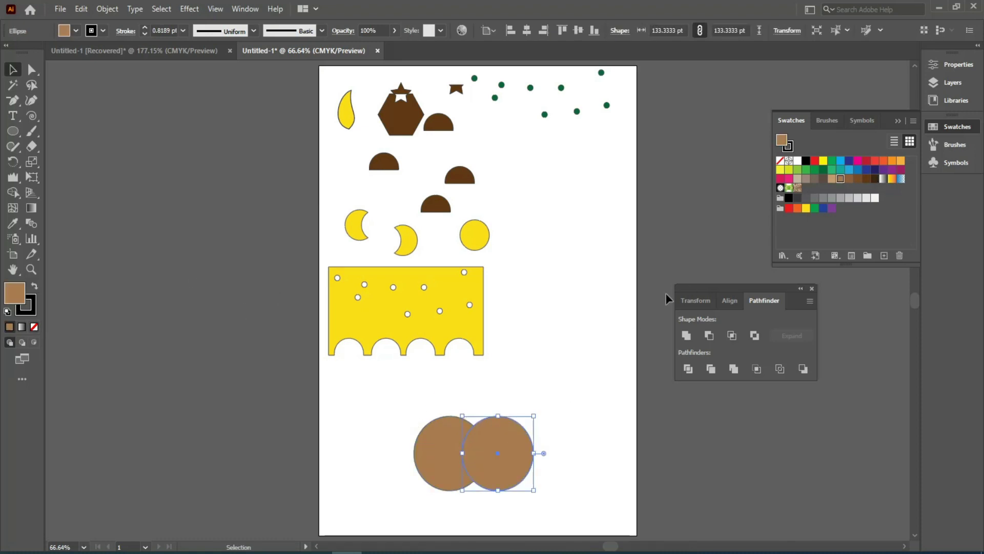
# Step: Fill the copied circle dark brown again, apply Exclude to both circles, and move the result up slightly
pyautogui.click(875, 179)
pyautogui.keyDown('shift'); pyautogui.click(455, 446); pyautogui.keyUp('shift')
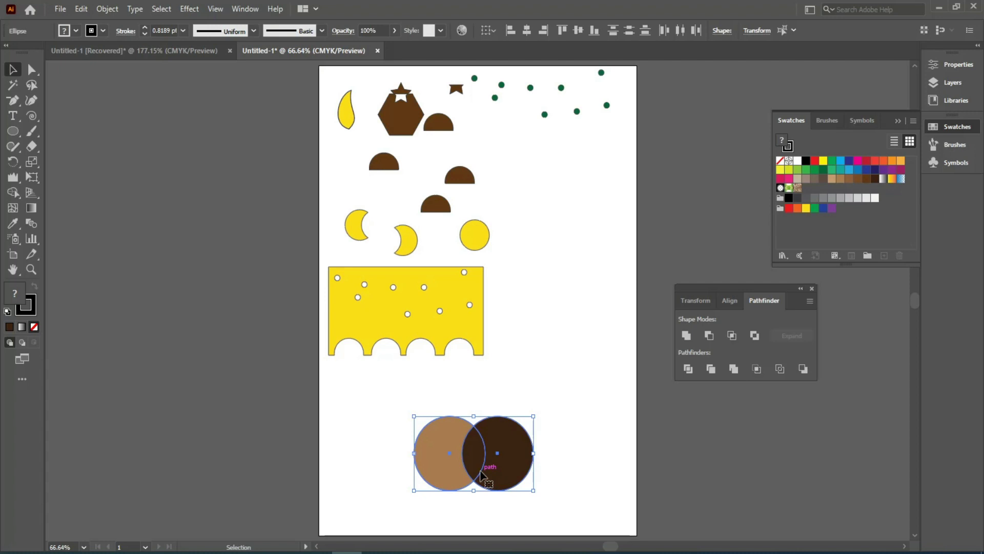
pyautogui.click(755, 336)
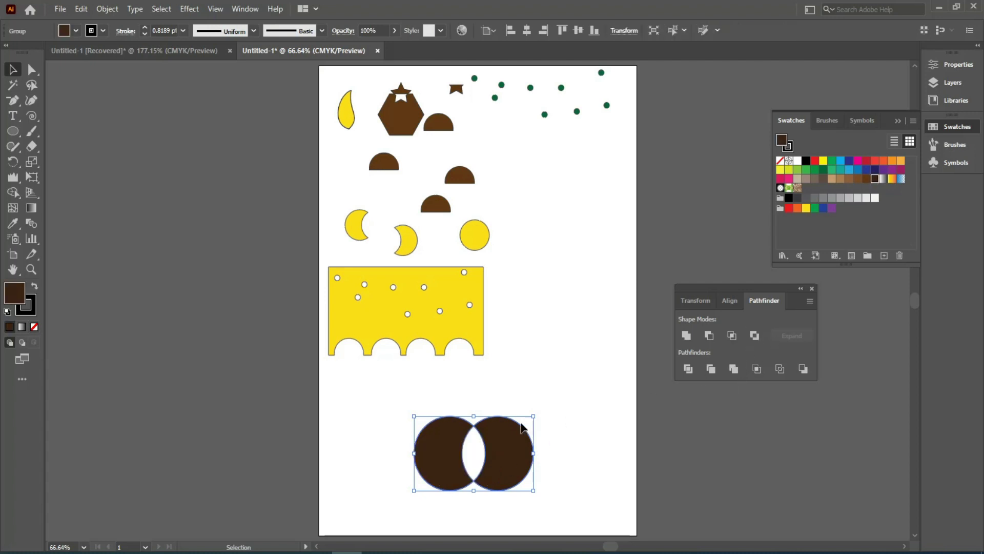
pyautogui.moveTo(512, 469)
pyautogui.mouseDown()
pyautogui.moveTo(535, 430)
pyautogui.moveTo(511, 464)
pyautogui.mouseUp()
pyautogui.moveTo(511, 464); pyautogui.dragTo(541, 421)
pyautogui.moveTo(542, 421); pyautogui.dragTo(514, 458)
pyautogui.moveTo(514, 451); pyautogui.dragTo(511, 415)
pyautogui.click(473, 419)
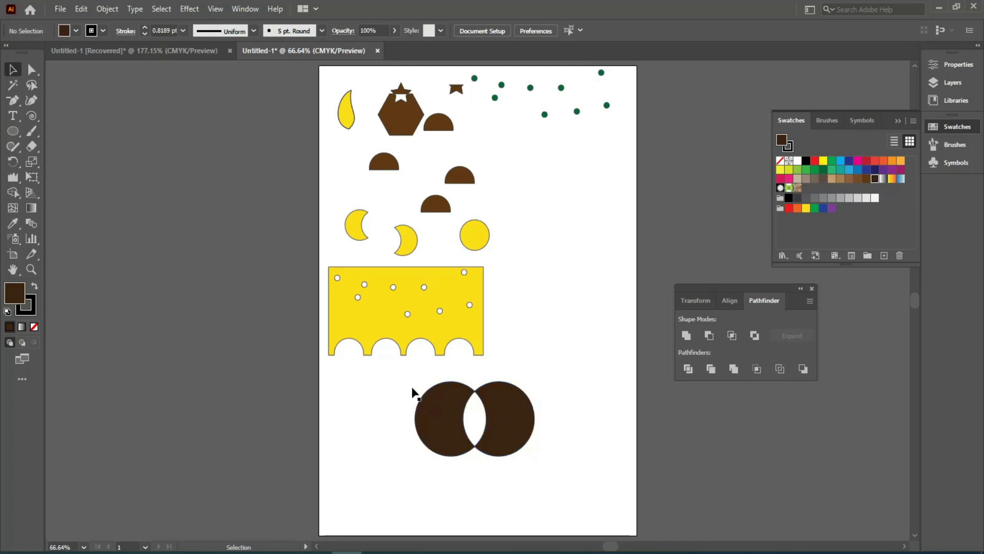
# Step: Fill the empty overlap between the two circles with Shape Builder and move the whole group slightly down and right
pyautogui.click(13, 192)
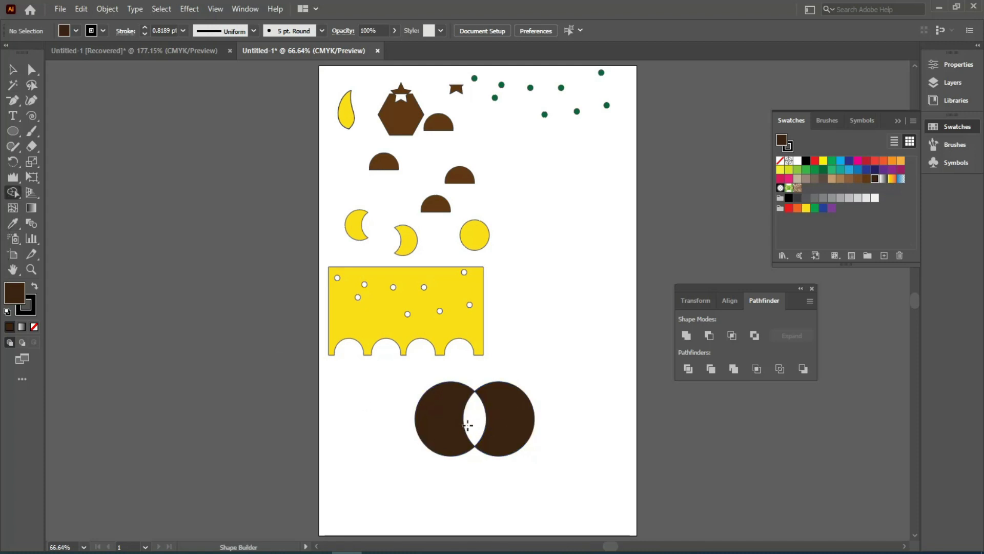
pyautogui.click(506, 412)
pyautogui.click(480, 419)
pyautogui.click(13, 69)
pyautogui.moveTo(456, 424); pyautogui.dragTo(499, 440)
# Step: Ungroup the brown circles and move the lens-shaped middle piece out above them
pyautogui.press('a')
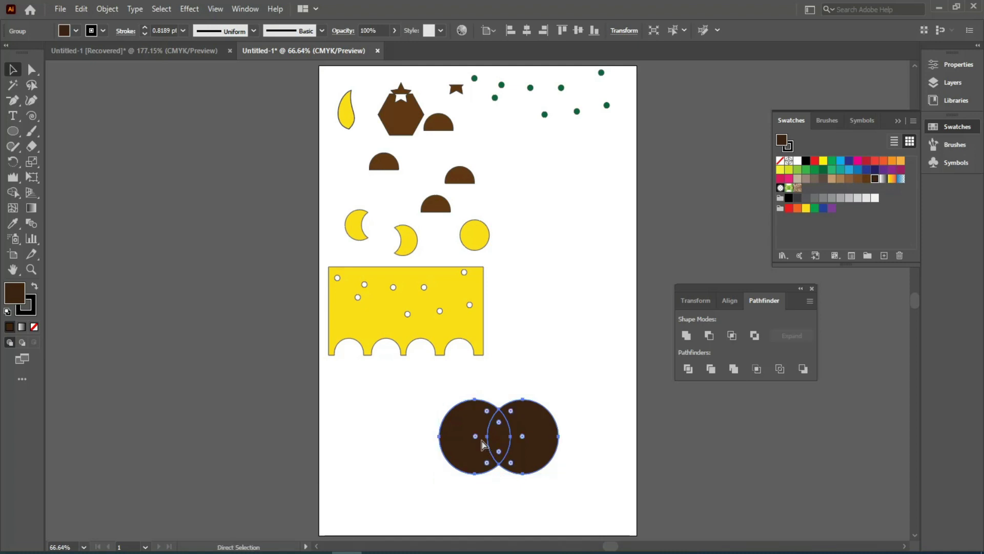
pyautogui.hotkey('ctrl', 'shift', 'g')
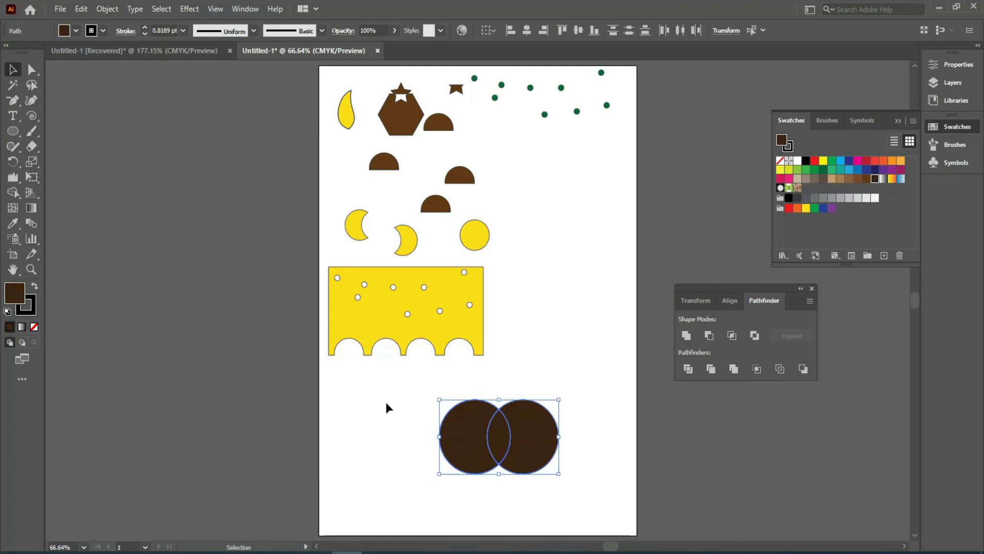
pyautogui.click(386, 402)
pyautogui.moveTo(501, 428); pyautogui.dragTo(536, 340)
pyautogui.click(592, 468)
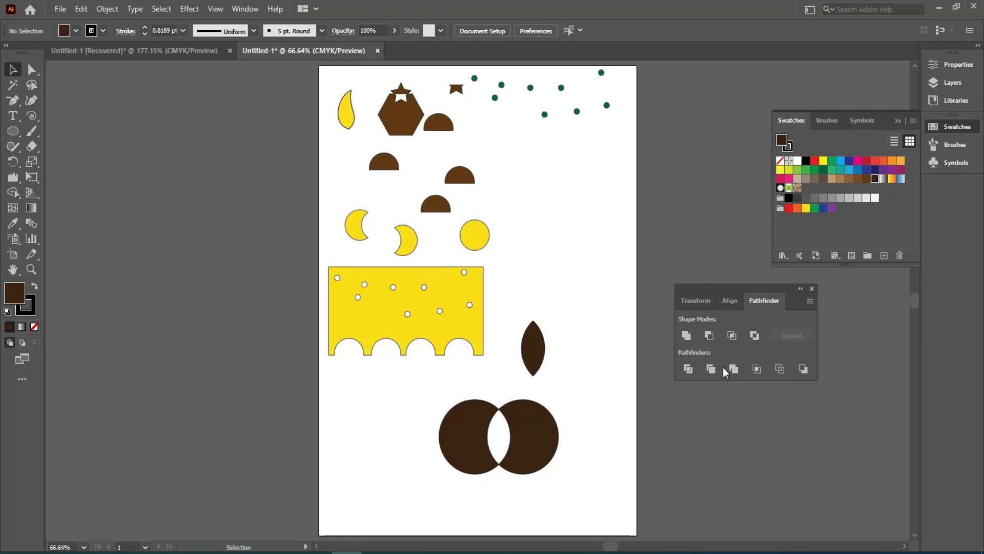
# Step: Make two enlarged, nested yellow circles from the single yellow circle and apply Trim to them with Pathfinder
pyautogui.moveTo(471, 233); pyautogui.dragTo(478, 271)
pyautogui.keyDown('alt'); pyautogui.moveTo(502, 234); pyautogui.dragTo(519, 233); pyautogui.keyUp('alt')
pyautogui.keyDown('shift'); pyautogui.moveTo(581, 181); pyautogui.dragTo(528, 211); pyautogui.keyUp('shift')
pyautogui.keyDown('shift'); pyautogui.click(552, 205); pyautogui.keyUp('shift')
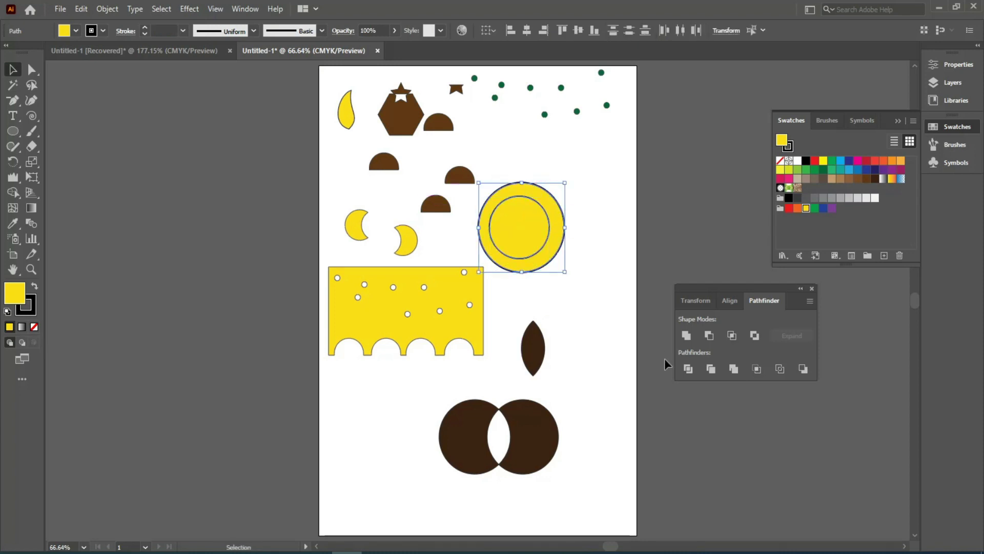
pyautogui.click(709, 370)
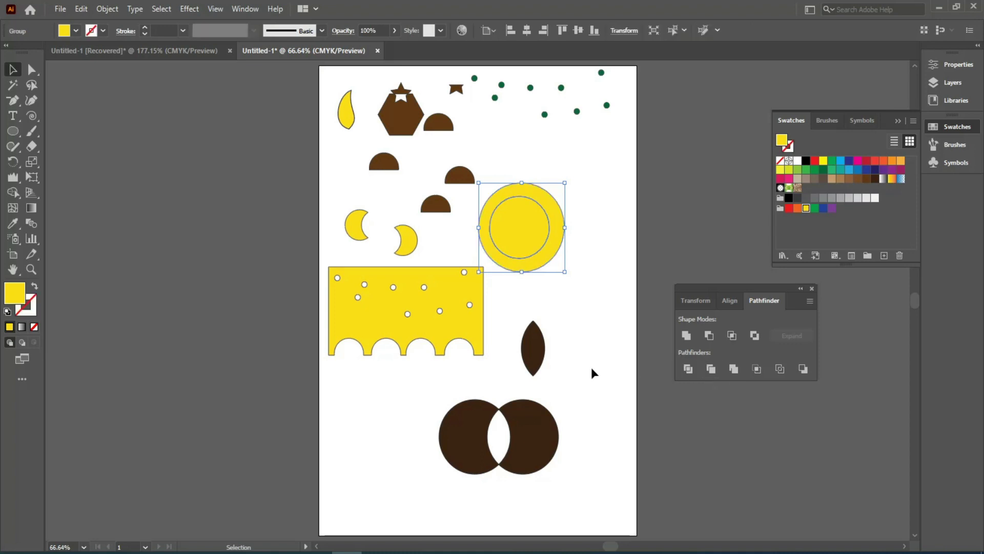
pyautogui.click(591, 368)
# Step: Try moving the trimmed yellow circles around, undoing each move
pyautogui.moveTo(519, 235); pyautogui.dragTo(558, 317)
pyautogui.click(574, 250)
pyautogui.click(542, 272)
pyautogui.hotkey('ctrl', 'z')
pyautogui.moveTo(525, 246)
pyautogui.mouseDown()
pyautogui.moveTo(550, 229)
pyautogui.moveTo(505, 267)
pyautogui.moveTo(553, 433)
pyautogui.moveTo(478, 283)
pyautogui.moveTo(539, 244)
pyautogui.mouseUp()
pyautogui.hotkey('ctrl', 'z')
# Step: Trim the yellow circles together with the overlapping banner using Pathfinder and move the resulting group slightly
pyautogui.keyDown('shift'); pyautogui.click(471, 297); pyautogui.keyUp('shift')
pyautogui.click(709, 370)
pyautogui.click(452, 252)
pyautogui.moveTo(486, 334); pyautogui.dragTo(473, 352)
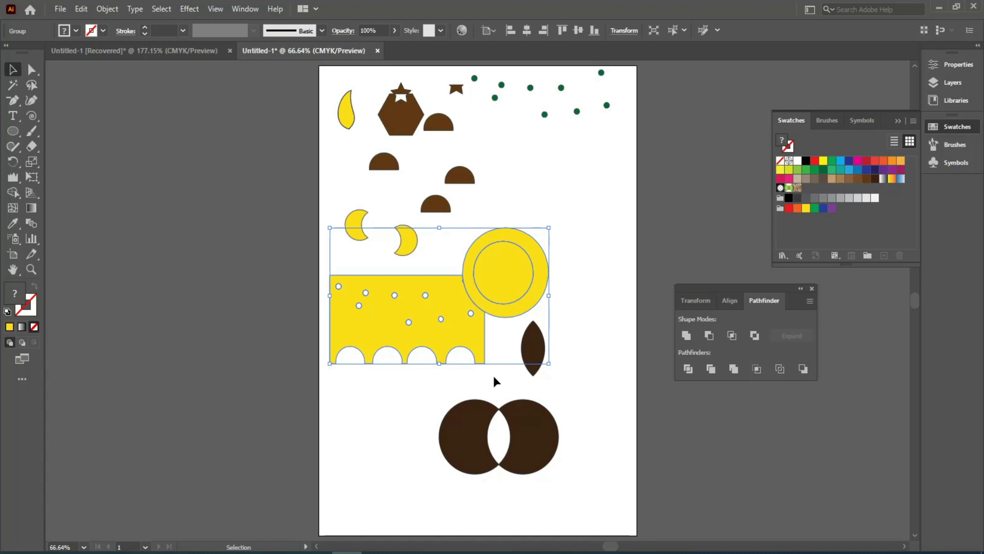
# Step: Delete the banner, the circles, the lens, the crescents, the hexagon and the lower half-circles
pyautogui.moveTo(475, 445); pyautogui.dragTo(462, 321)
pyautogui.moveTo(583, 494); pyautogui.dragTo(278, 133)
pyautogui.press('Delete')
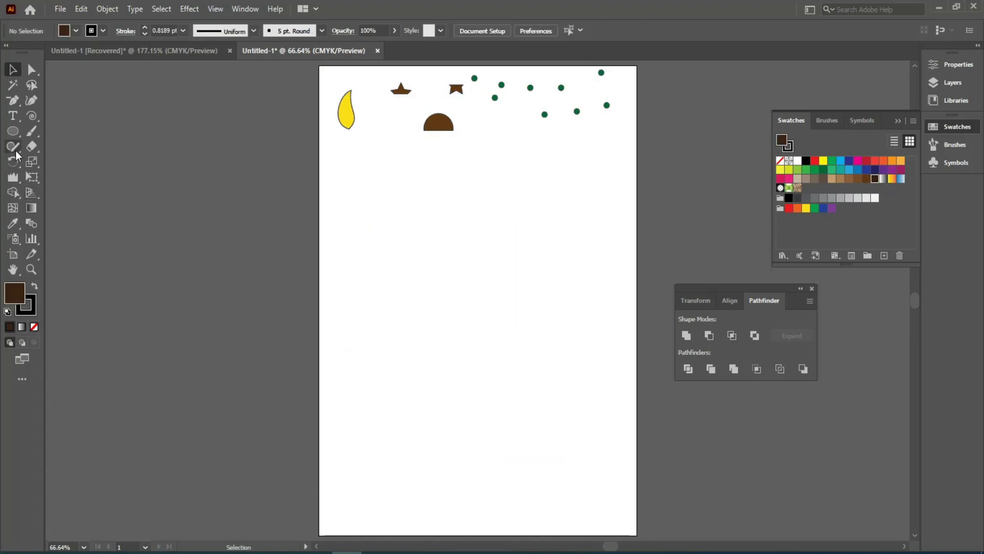
# Step: Place a "Lorem ipsum" placeholder text in the middle of the artboard and scale it up to about 72 pt
pyautogui.click(13, 131)
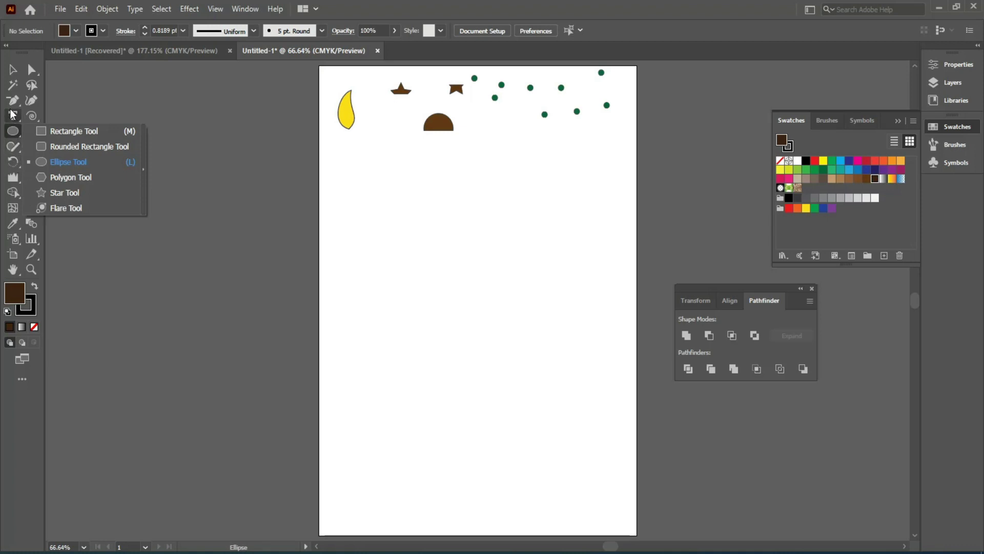
pyautogui.click(13, 115)
pyautogui.click(391, 279)
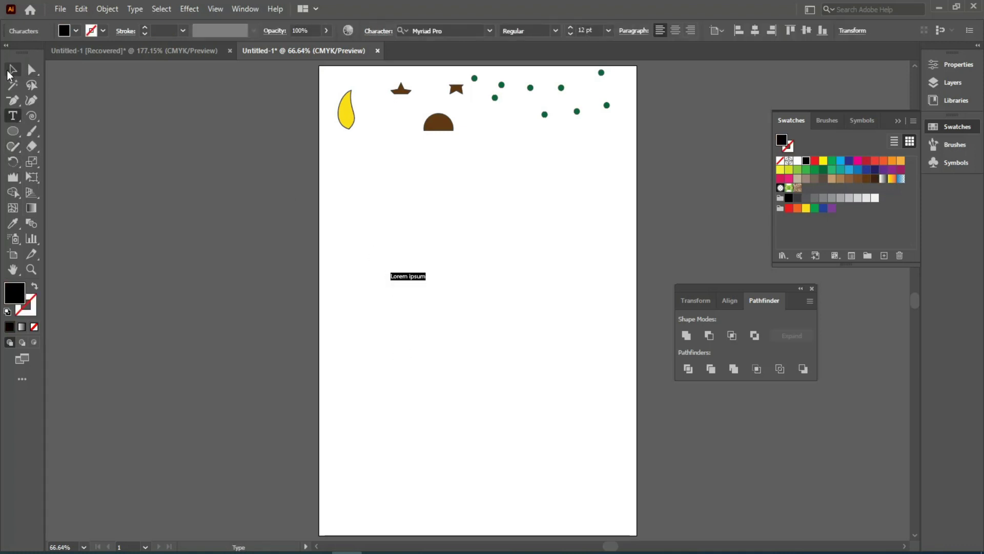
pyautogui.click(9, 73)
pyautogui.moveTo(429, 284); pyautogui.dragTo(567, 378)
# Step: Change the "Lorem ipsum" text's font to Impact and move it to the artboard's horizontal middle
pyautogui.click(490, 32)
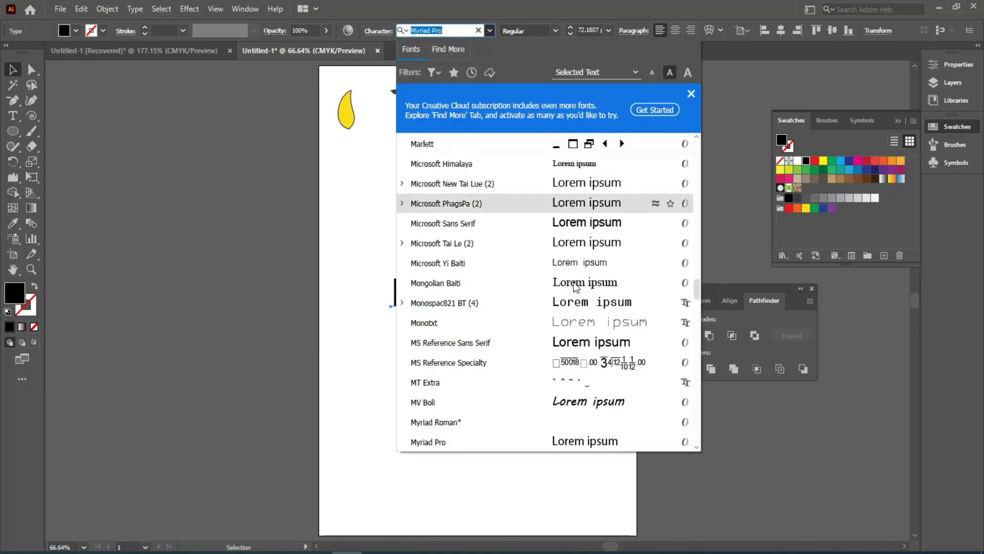
pyautogui.scroll(10, 533, 241)
pyautogui.scroll(4, 531, 237)
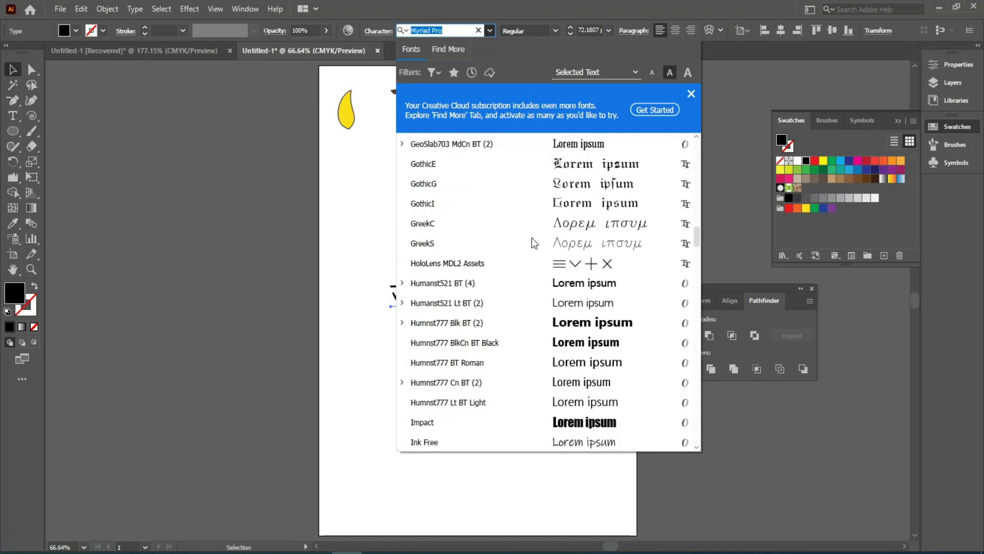
pyautogui.click(584, 424)
pyautogui.moveTo(479, 303); pyautogui.dragTo(403, 283)
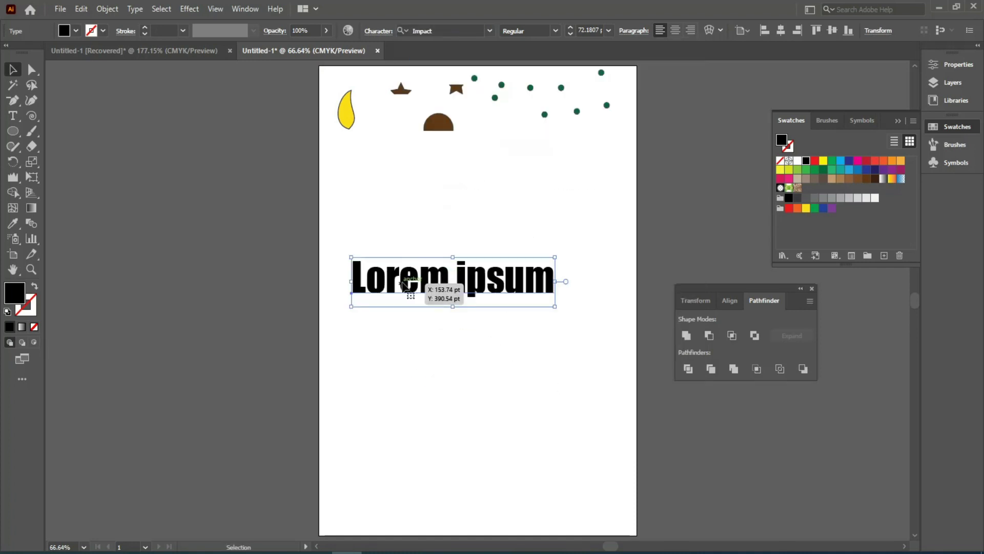
# Step: Draw a thin yellow rectangle across the full width of the "Lorem ipsum" text at its mid-height
pyautogui.moveTo(20, 128); pyautogui.dragTo(49, 129)
pyautogui.moveTo(342, 258); pyautogui.dragTo(451, 345)
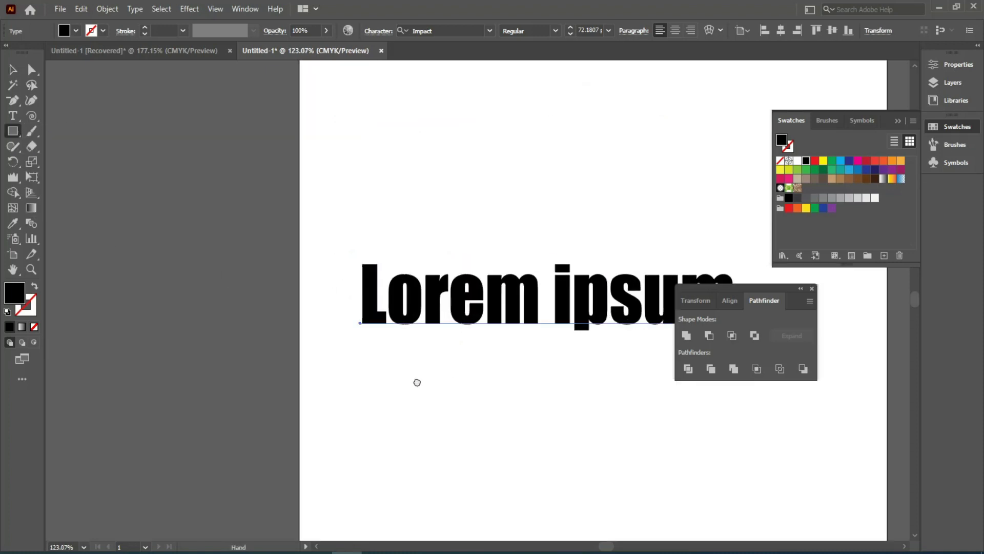
pyautogui.moveTo(417, 382); pyautogui.dragTo(238, 351)
pyautogui.moveTo(175, 261); pyautogui.dragTo(564, 265)
pyautogui.click(824, 161)
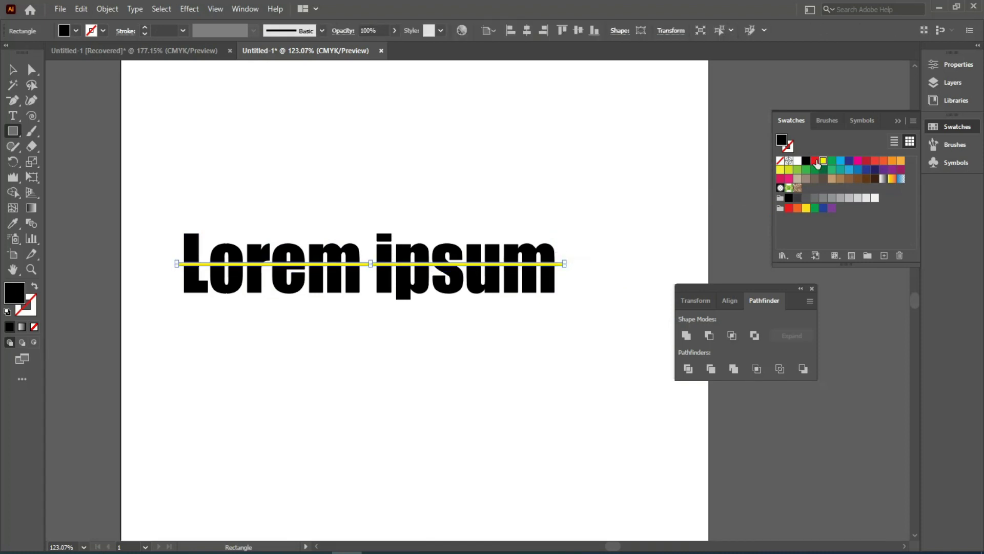
pyautogui.click(13, 69)
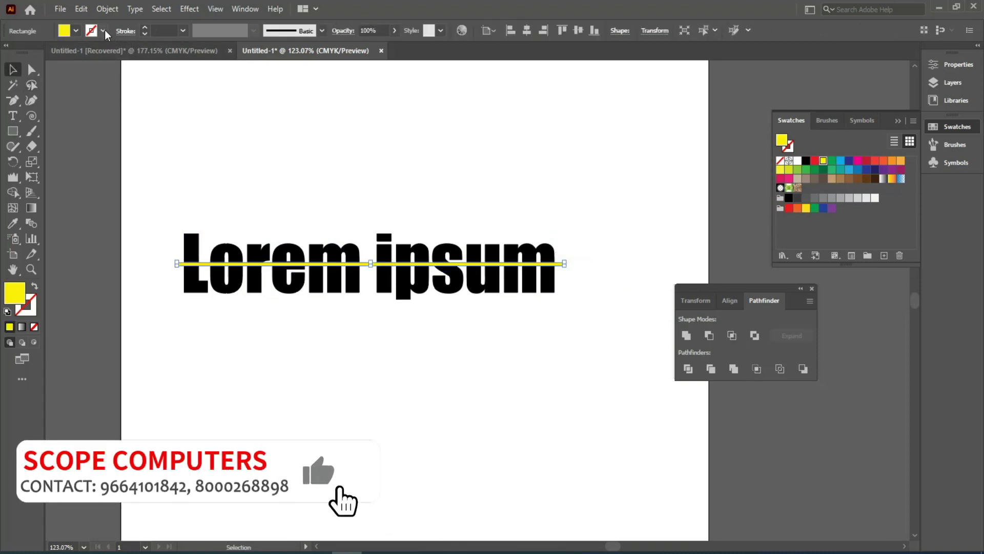
pyautogui.click(260, 200)
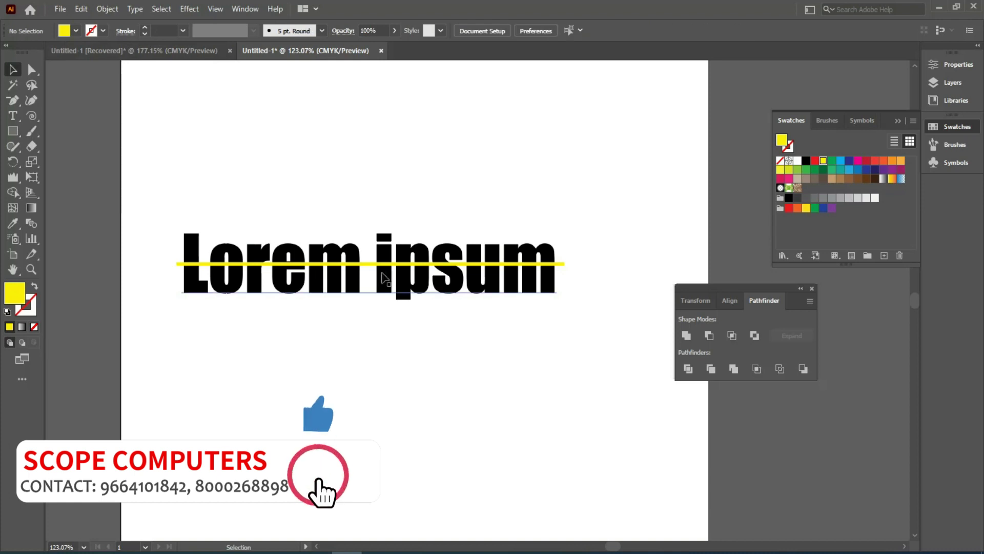
# Step: Try to cut the yellow stripe out of the live "Lorem ipsum" text with Minus Front, checking by lifting the stripe off
pyautogui.click(231, 264)
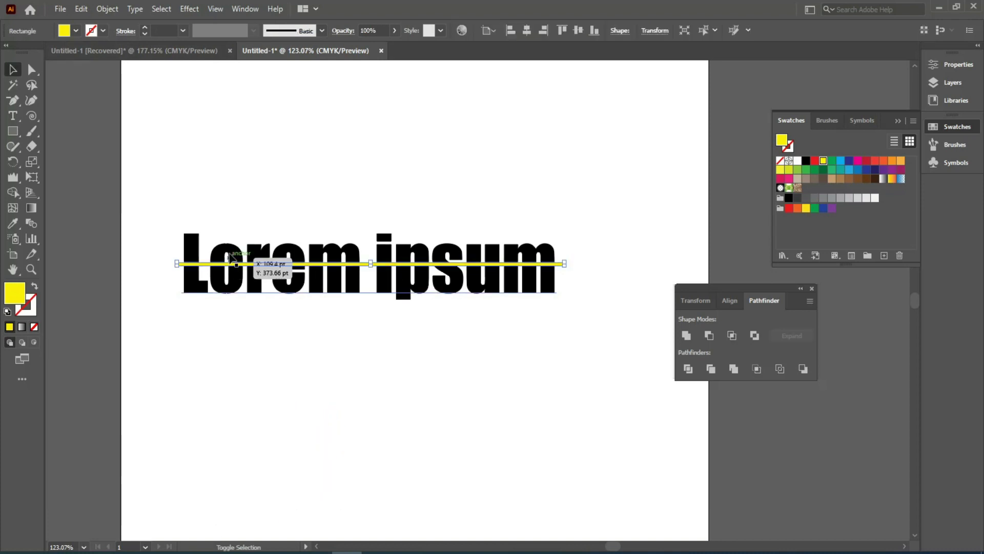
pyautogui.keyDown('shift'); pyautogui.click(229, 252); pyautogui.keyUp('shift')
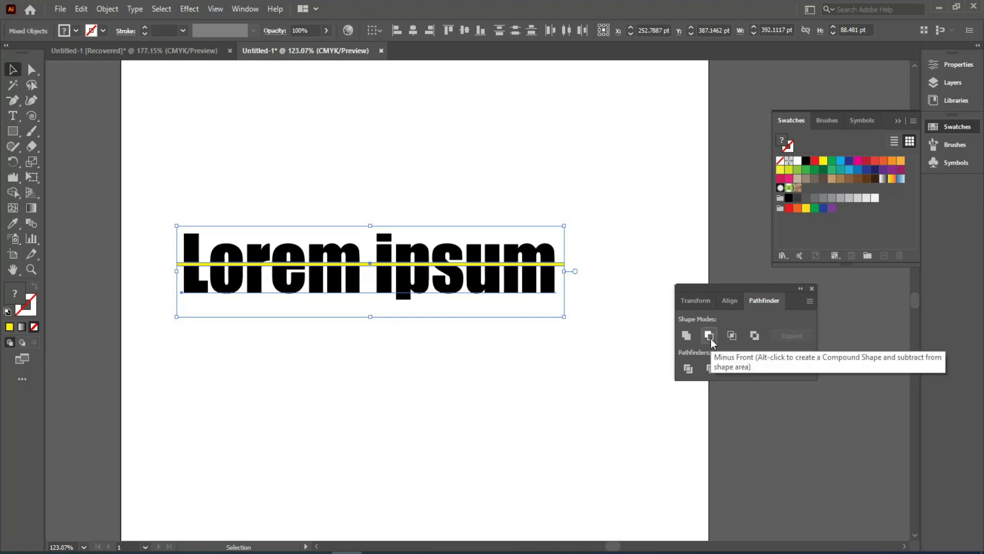
pyautogui.click(451, 380)
pyautogui.moveTo(540, 265); pyautogui.dragTo(540, 179)
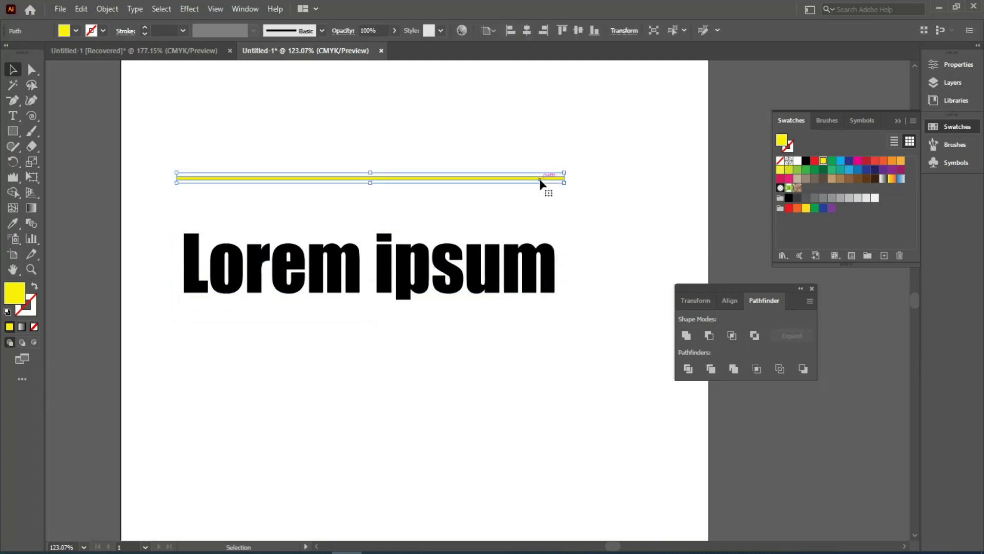
pyautogui.hotkey('ctrl', 'z')
pyautogui.keyDown('shift'); pyautogui.click(531, 276); pyautogui.keyUp('shift')
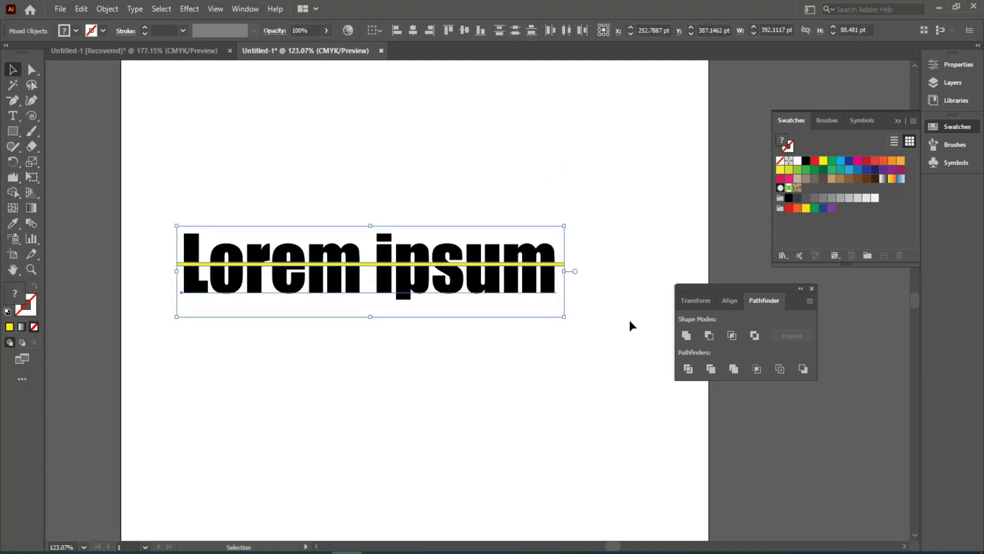
pyautogui.click(707, 337)
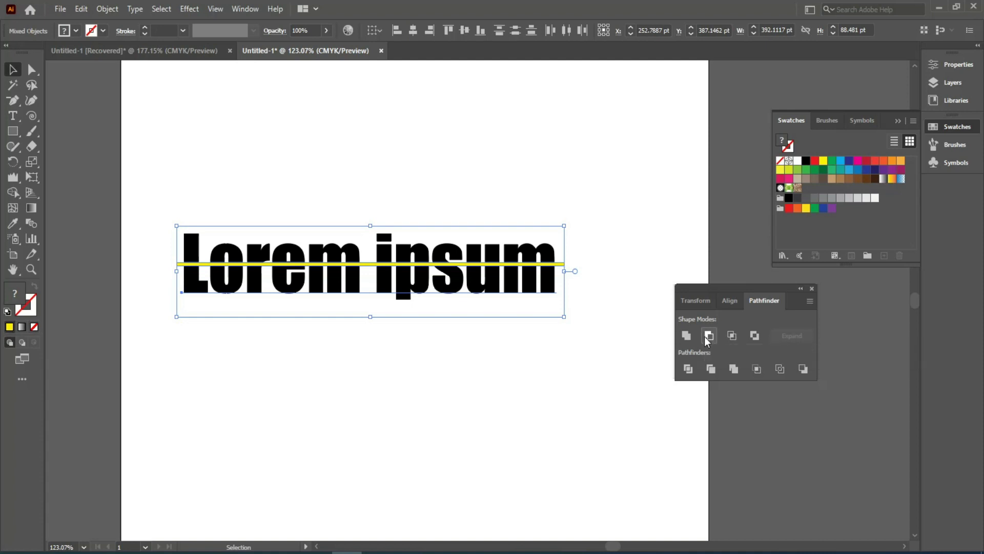
pyautogui.click(502, 356)
pyautogui.moveTo(519, 264); pyautogui.dragTo(519, 197)
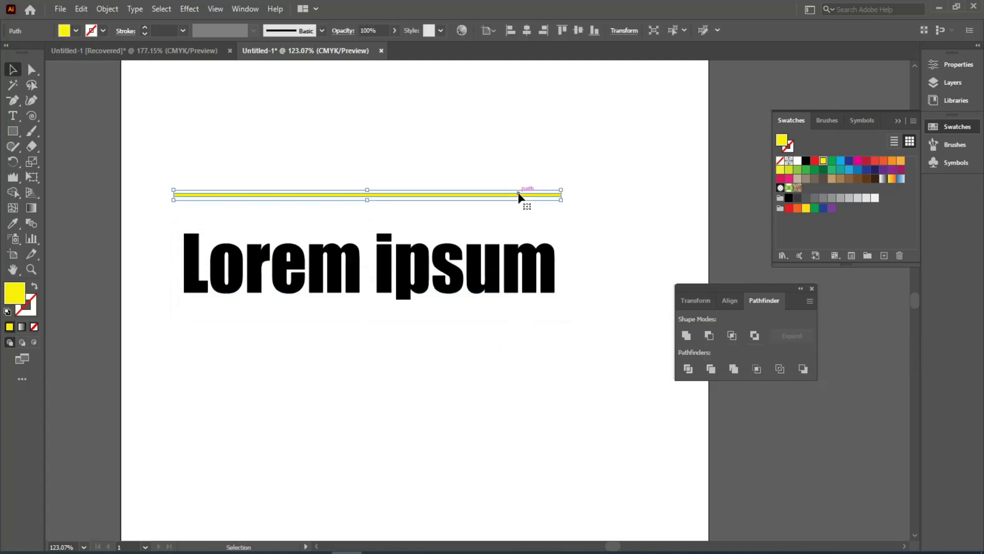
pyautogui.hotkey('ctrl', 'z')
pyautogui.click(324, 160)
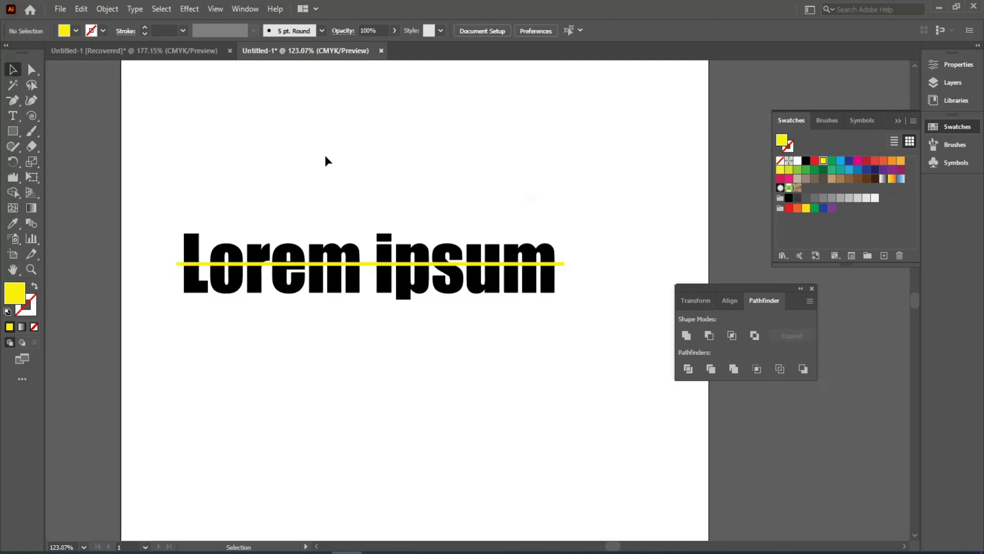
# Step: Convert the "Lorem ipsum" text to outlines, move it above the yellow stripe and undo the move
pyautogui.click(306, 260)
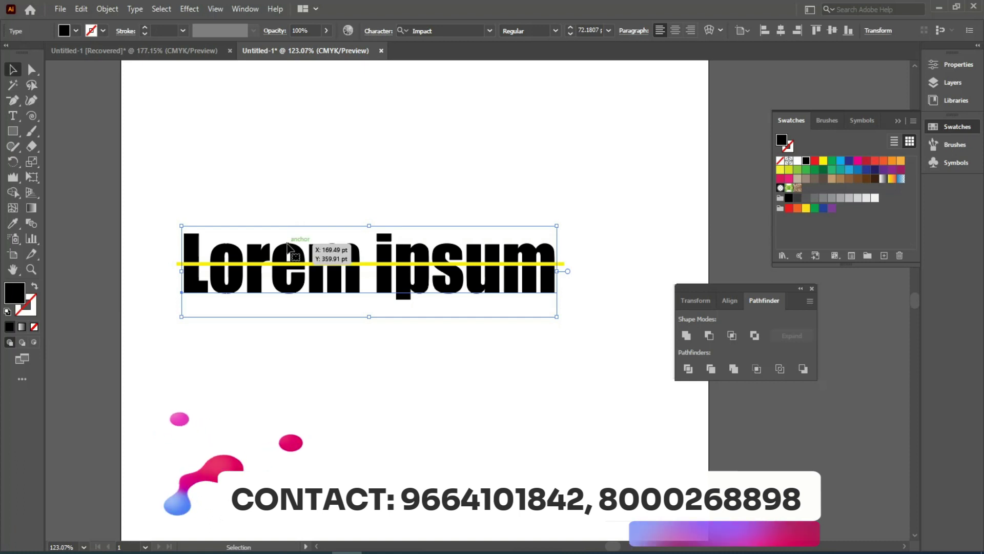
pyautogui.rightClick(286, 250)
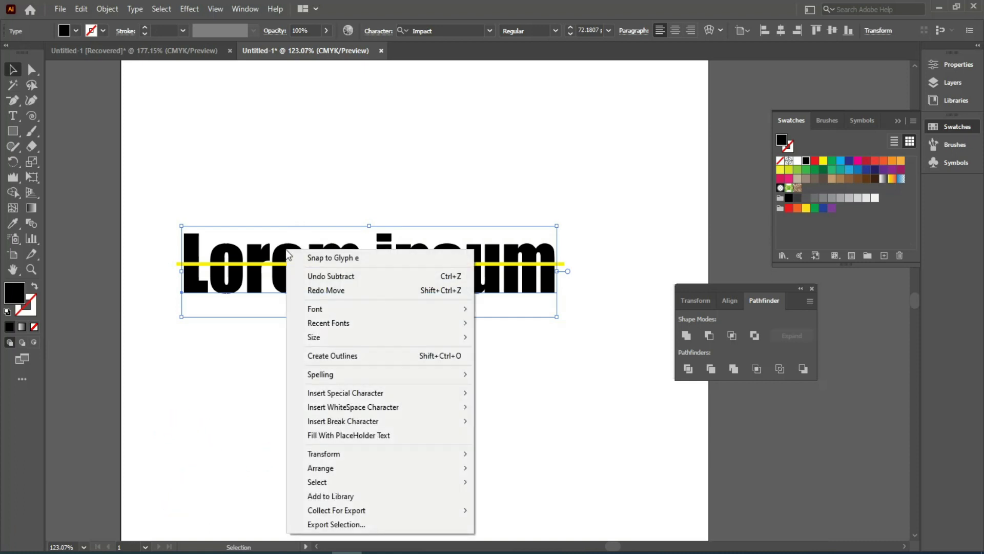
pyautogui.click(333, 355)
pyautogui.click(330, 348)
pyautogui.moveTo(292, 253); pyautogui.dragTo(297, 149)
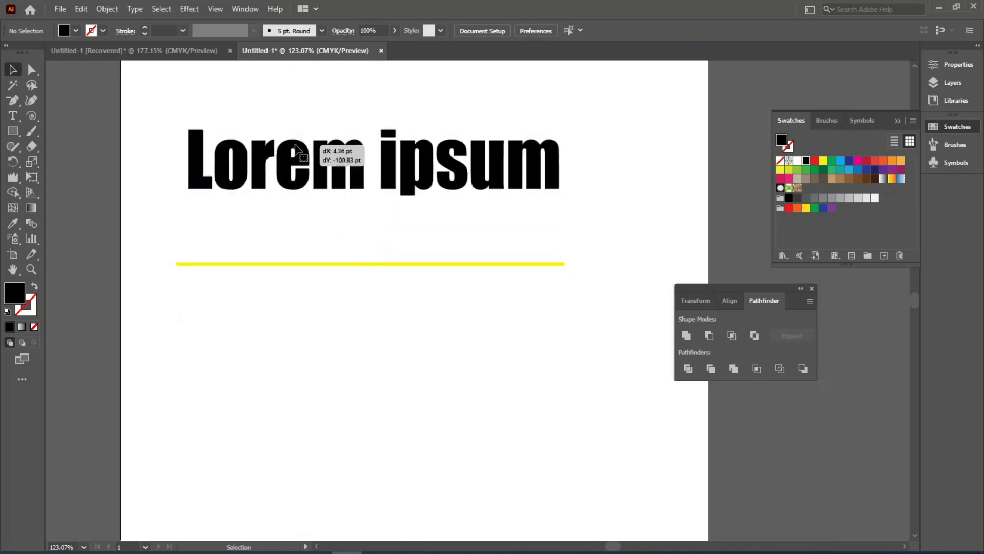
pyautogui.press('a')
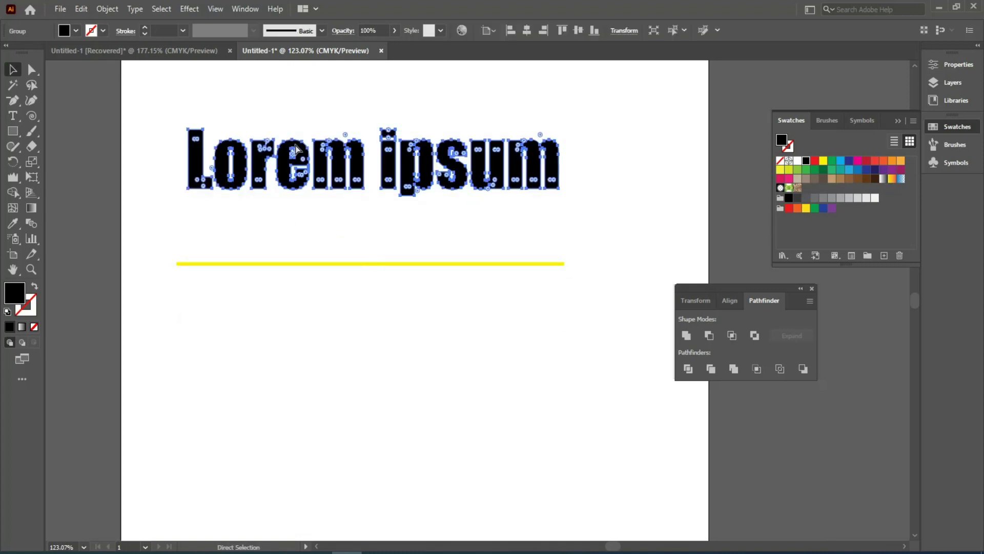
pyautogui.hotkey('ctrl', 'z')
pyautogui.click(296, 145)
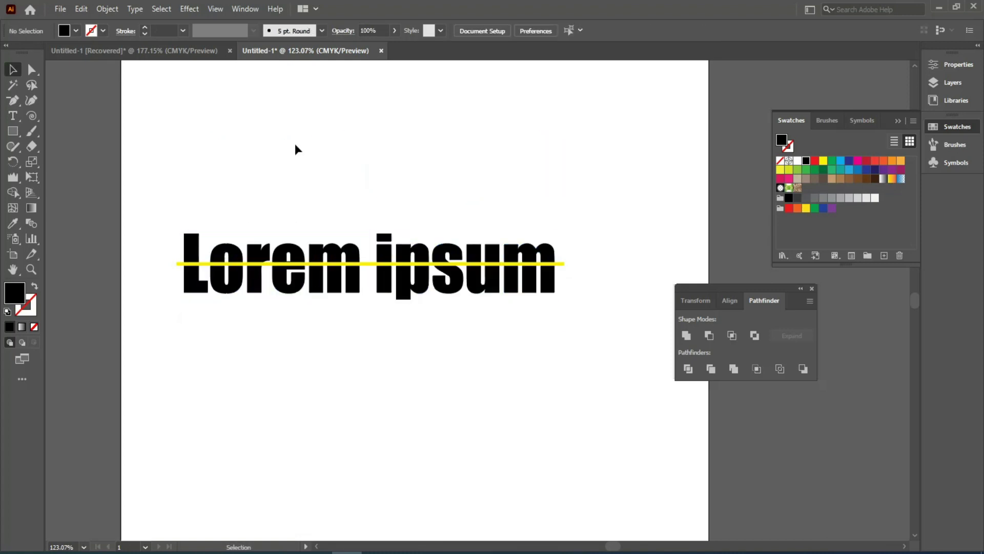
# Step: Try to cut the yellow stripe out of the outlined letters with Minus Front, and undo back to live text
pyautogui.click(296, 264)
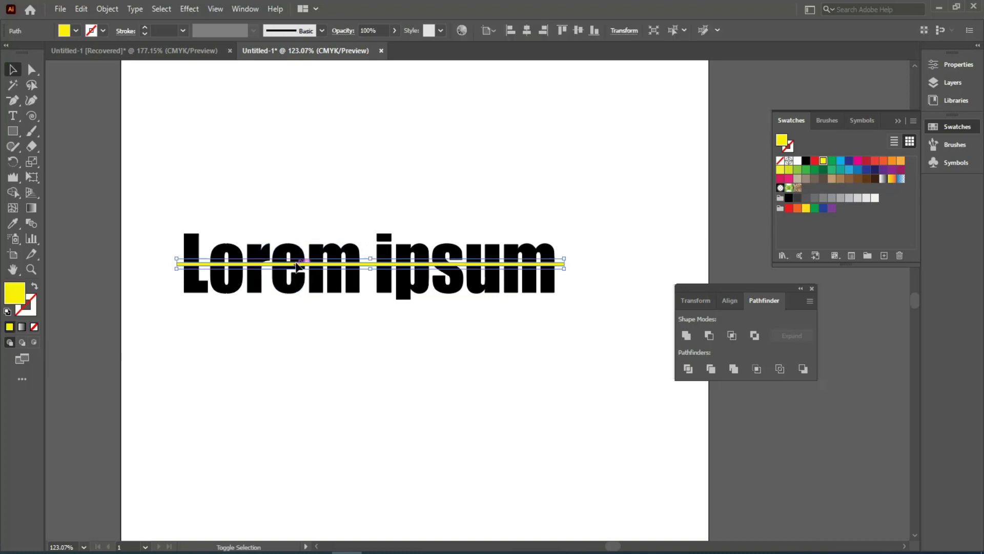
pyautogui.keyDown('shift'); pyautogui.click(299, 251); pyautogui.keyUp('shift')
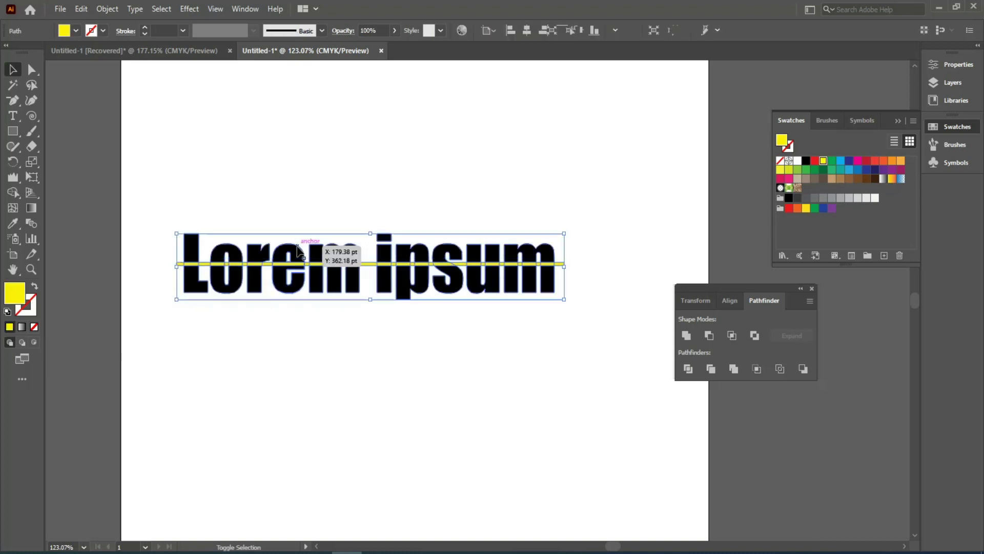
pyautogui.click(709, 335)
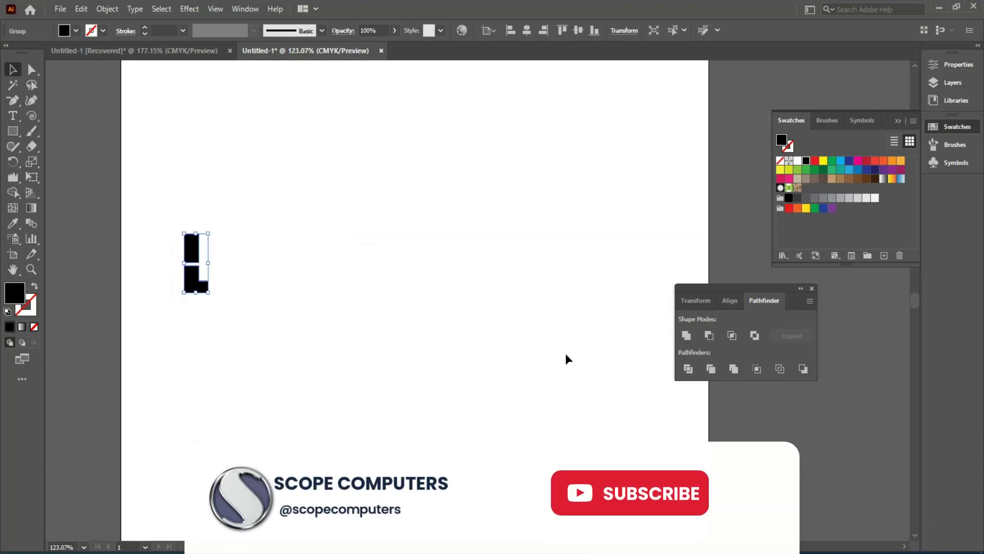
pyautogui.hotkey('ctrl', 'z')
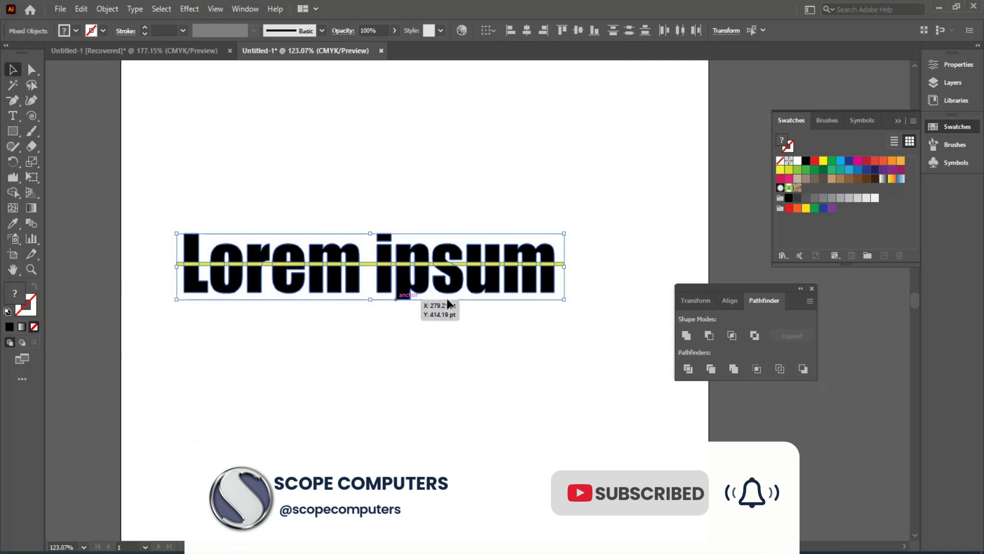
pyautogui.click(503, 300)
pyautogui.click(248, 345)
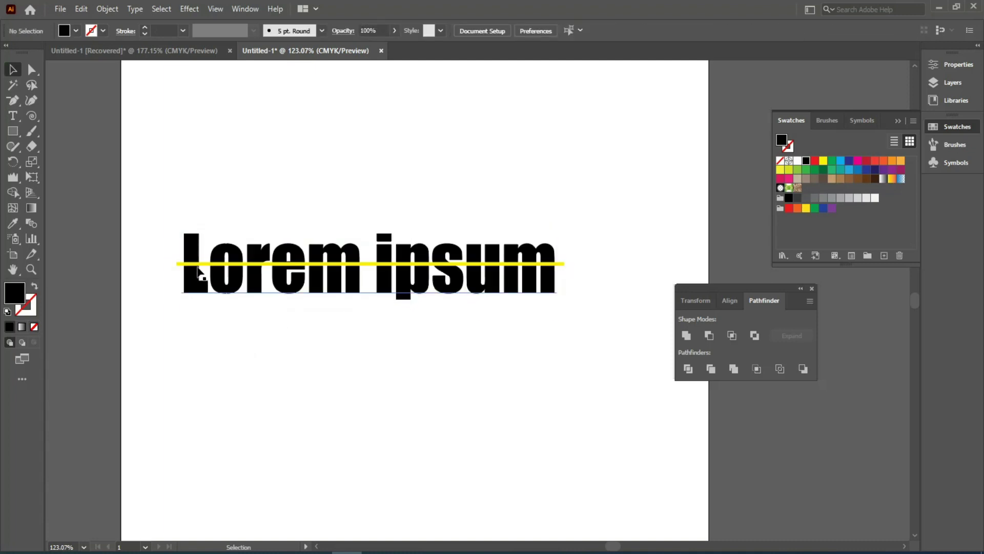
pyautogui.click(198, 265)
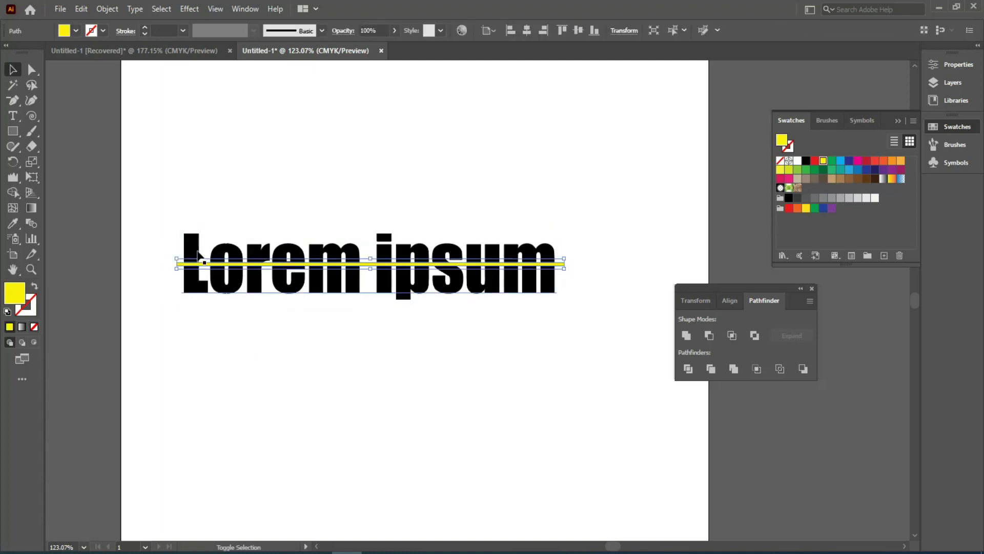
pyautogui.keyDown('shift'); pyautogui.click(198, 253); pyautogui.keyUp('shift')
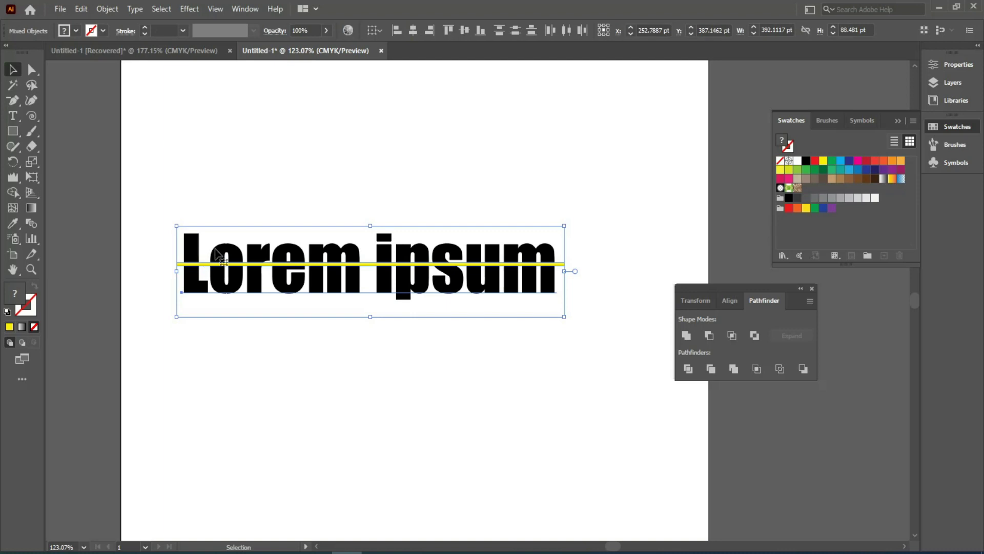
pyautogui.click(453, 378)
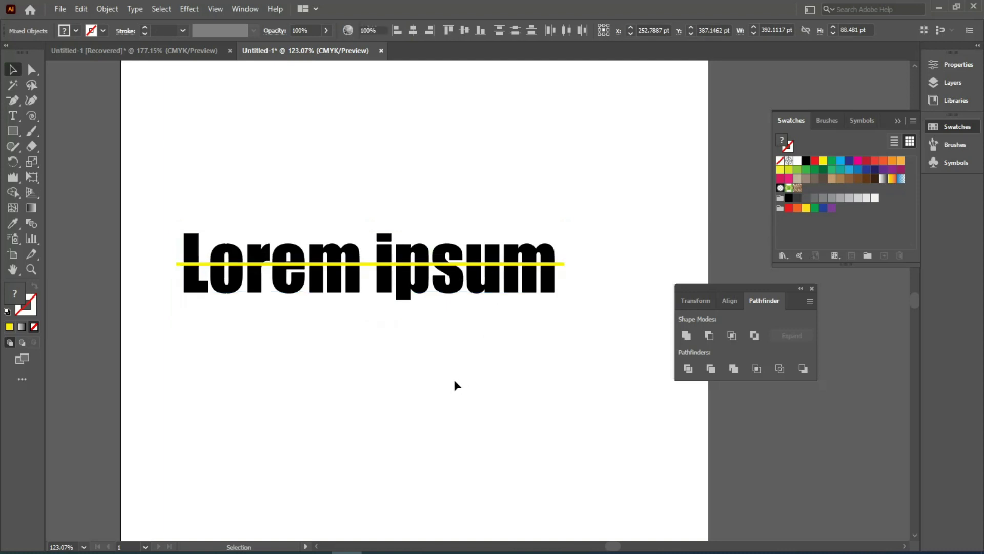
# Step: Expand the "Lorem ipsum" text with Object and Fill, and position it so the yellow stripe crosses its middle
pyautogui.click(453, 290)
pyautogui.moveTo(445, 277)
pyautogui.mouseDown()
pyautogui.moveTo(459, 367)
pyautogui.moveTo(457, 261)
pyautogui.moveTo(440, 274)
pyautogui.mouseUp()
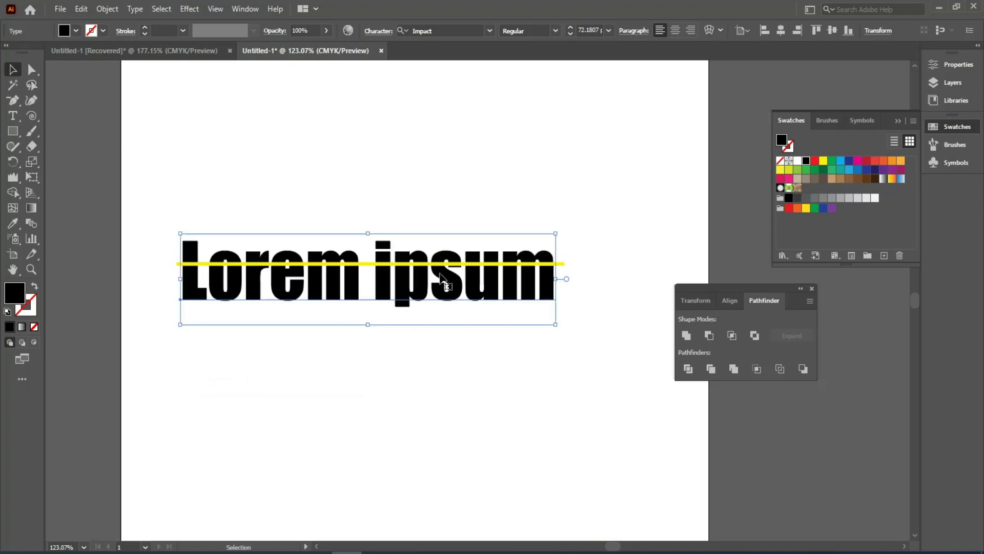
pyautogui.click(448, 359)
pyautogui.click(452, 285)
pyautogui.click(107, 8)
pyautogui.click(122, 158)
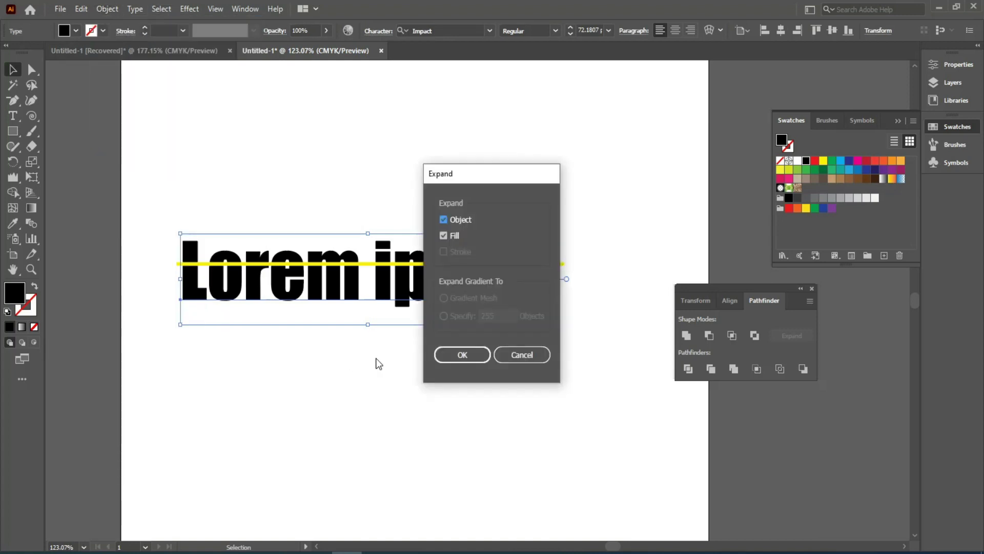
pyautogui.click(463, 355)
pyautogui.moveTo(281, 290)
pyautogui.mouseDown()
pyautogui.moveTo(282, 317)
pyautogui.moveTo(283, 282)
pyautogui.mouseUp()
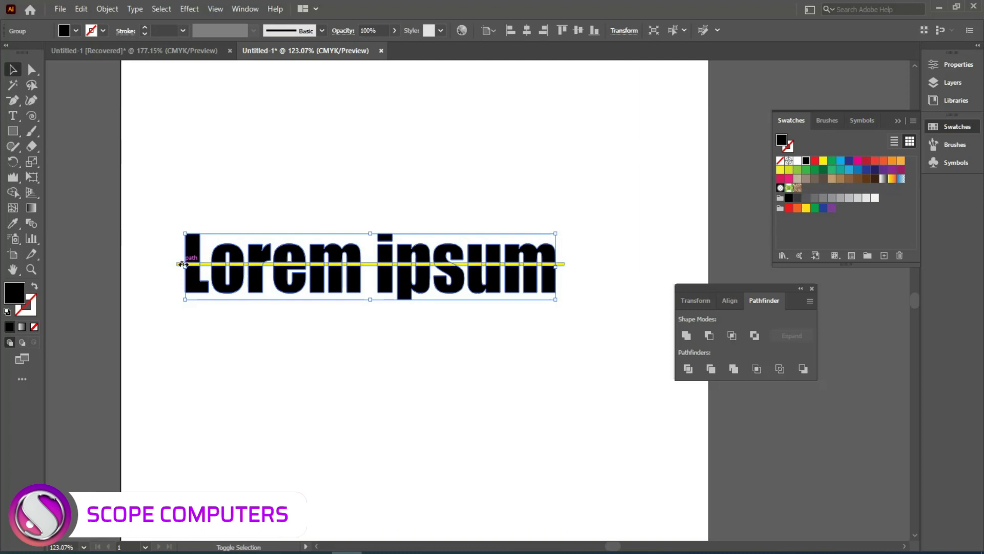
# Step: Try Minus Front on the expanded letters and the yellow stripe, and undo it
pyautogui.keyDown('shift'); pyautogui.click(182, 265); pyautogui.keyUp('shift')
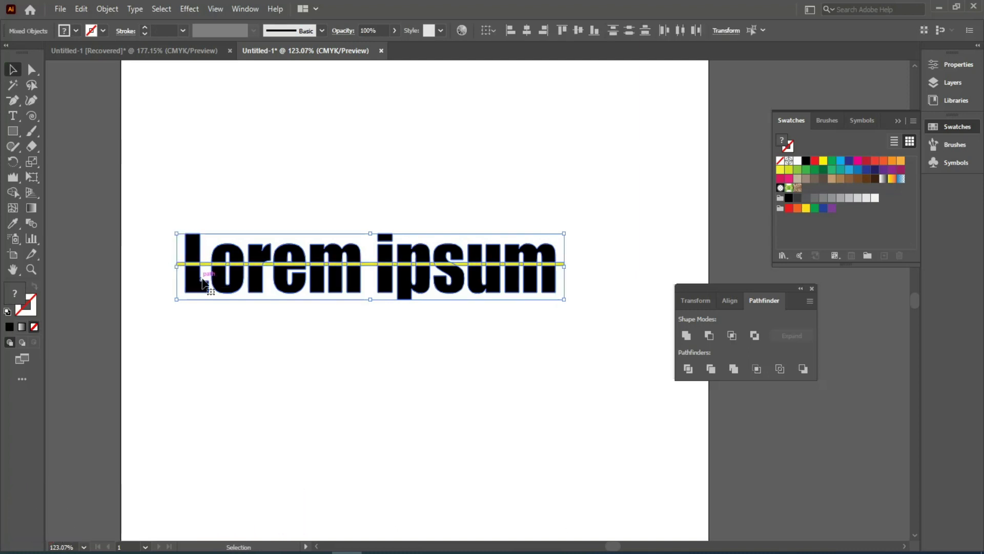
pyautogui.click(711, 336)
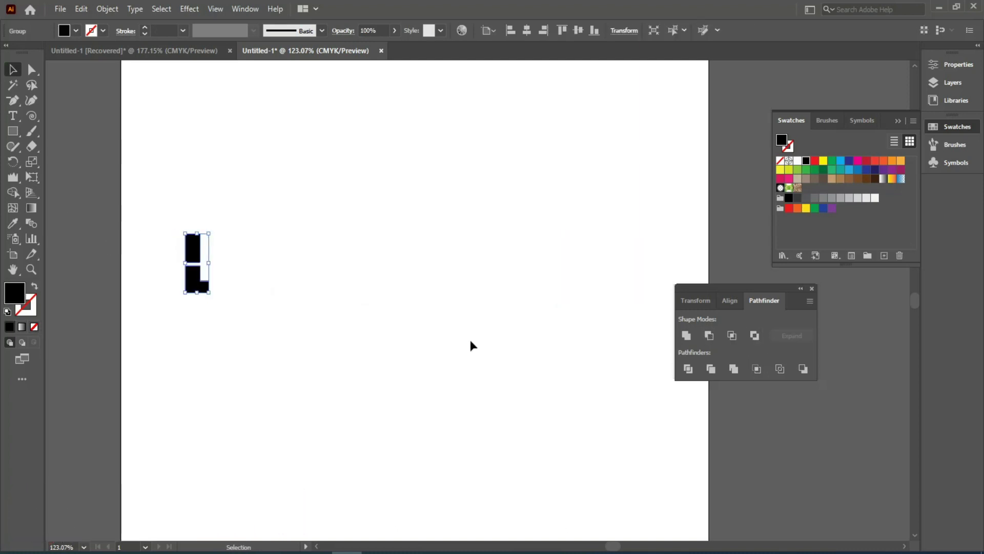
pyautogui.click(326, 341)
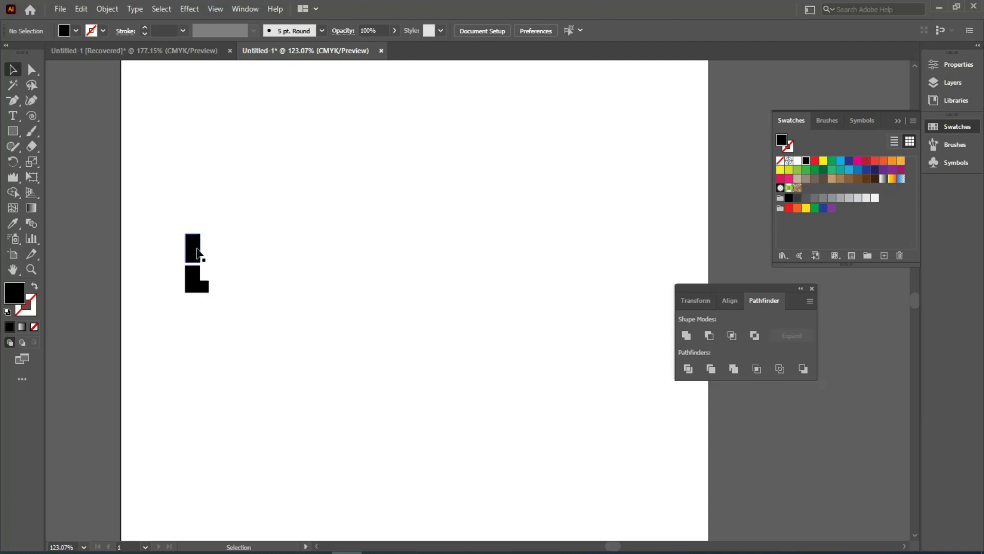
pyautogui.hotkey('ctrl', 'z')
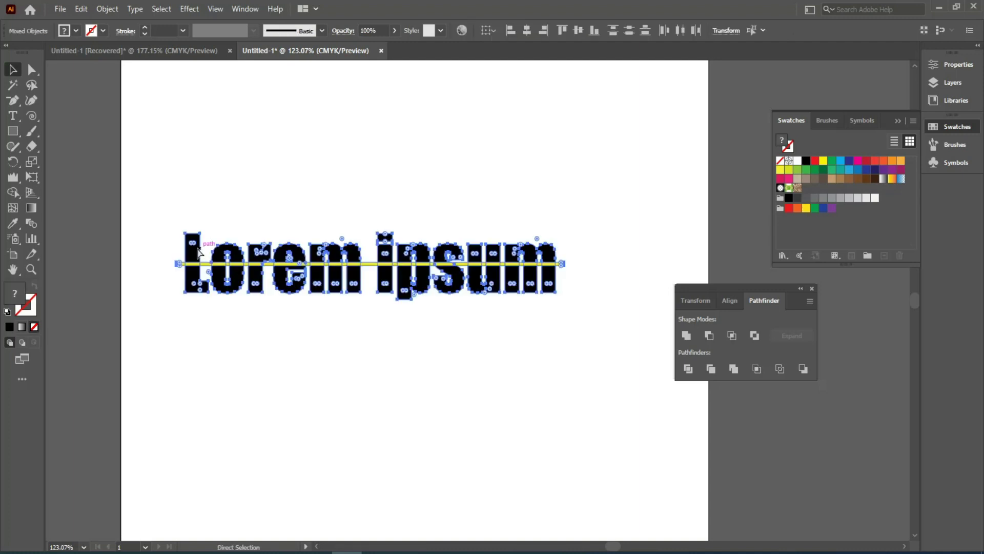
pyautogui.click(153, 451)
# Step: Draw a wide black rectangle above the "Lorem ipsum" lettering, about as wide as the text
pyautogui.press('m')
pyautogui.moveTo(212, 144)
pyautogui.mouseDown()
pyautogui.moveTo(534, 164)
pyautogui.moveTo(573, 183)
pyautogui.mouseUp()
pyautogui.click(13, 71)
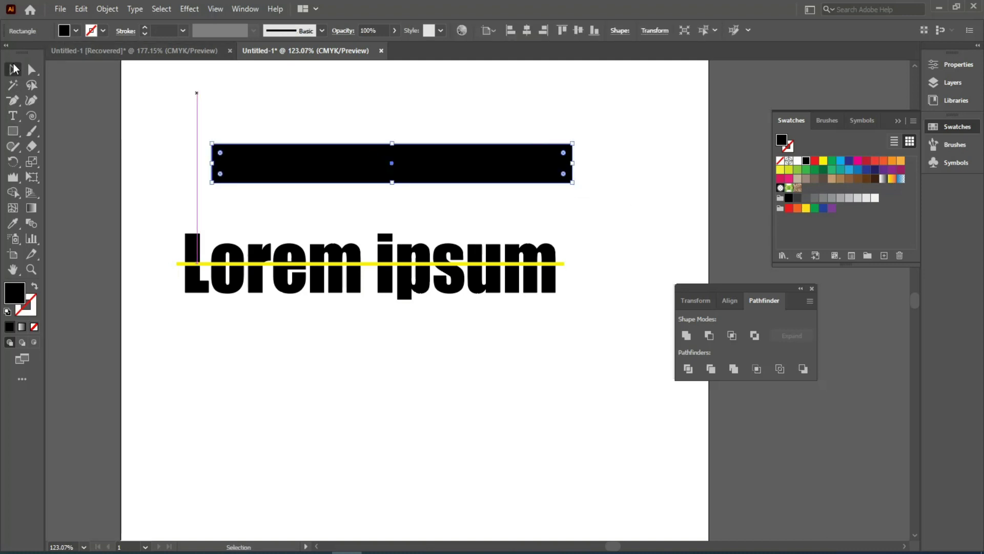
# Step: Draw a thin vertical bar across the black rectangle near its left end, and fill it green
pyautogui.click(13, 134)
pyautogui.moveTo(235, 125); pyautogui.dragTo(239, 195)
pyautogui.click(12, 70)
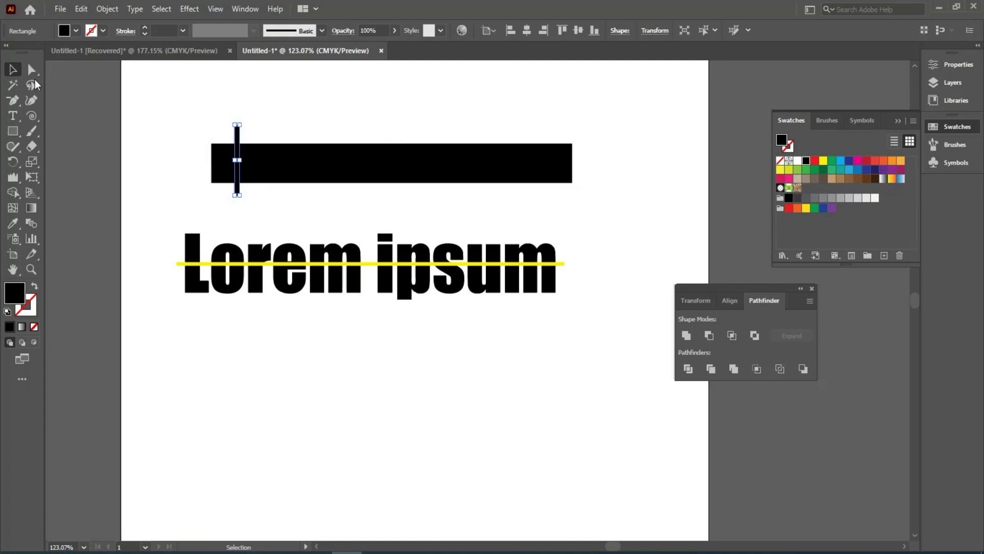
pyautogui.click(805, 169)
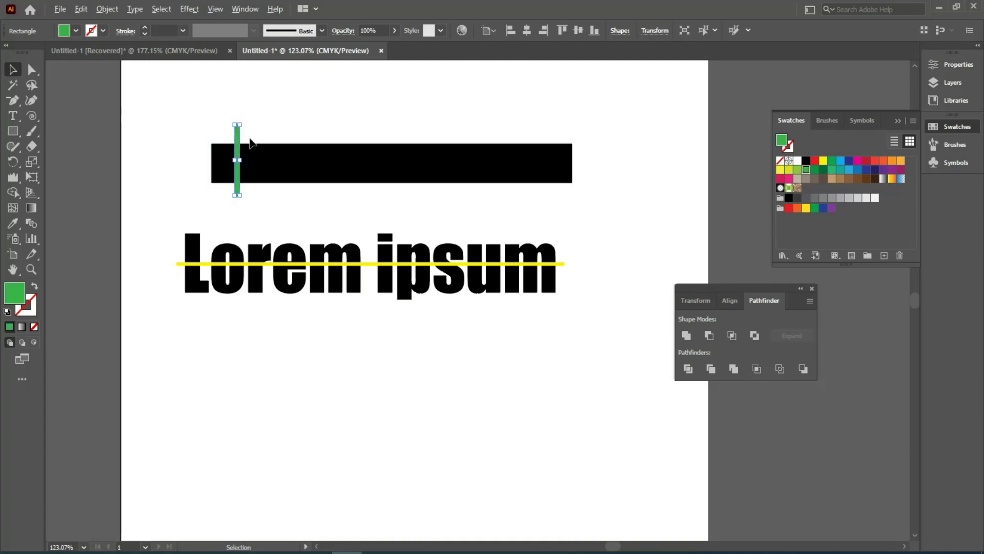
# Step: Copy the green bar a short distance to the right and repeat the copy until 20 evenly spaced bars cross the black rectangle
pyautogui.moveTo(238, 154); pyautogui.dragTo(254, 154)
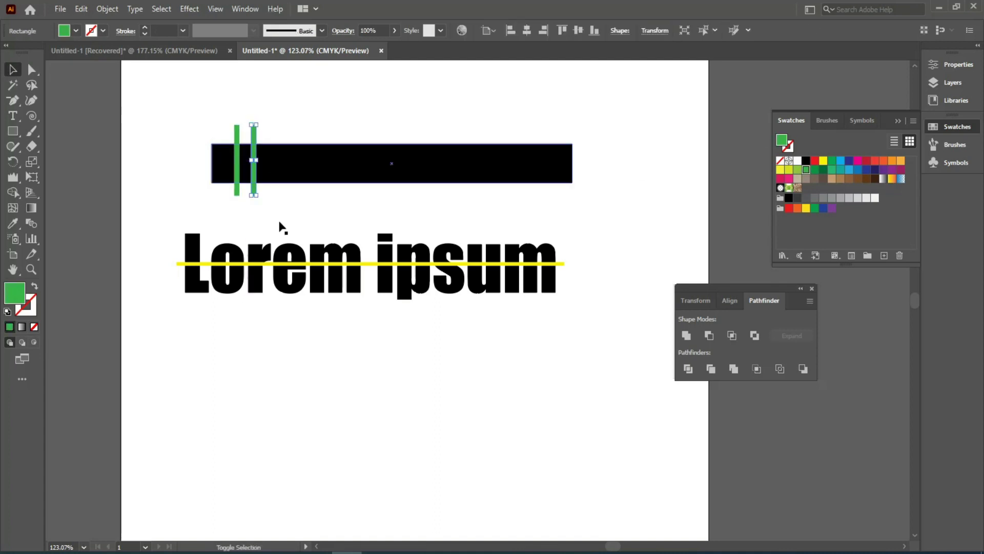
pyautogui.hotkey('ctrl', 'd')
pyautogui.hotkey('ctrl', 'd')
pyautogui.hotkey('ctrl', 'd')
pyautogui.hotkey('ctrl', 'd')
pyautogui.hotkey('ctrl', 'd')
pyautogui.hotkey('ctrl', 'd')
pyautogui.hotkey('ctrl', 'd')
pyautogui.hotkey('ctrl', 'd')
pyautogui.hotkey('ctrl', 'd')
pyautogui.hotkey('ctrl', 'd')
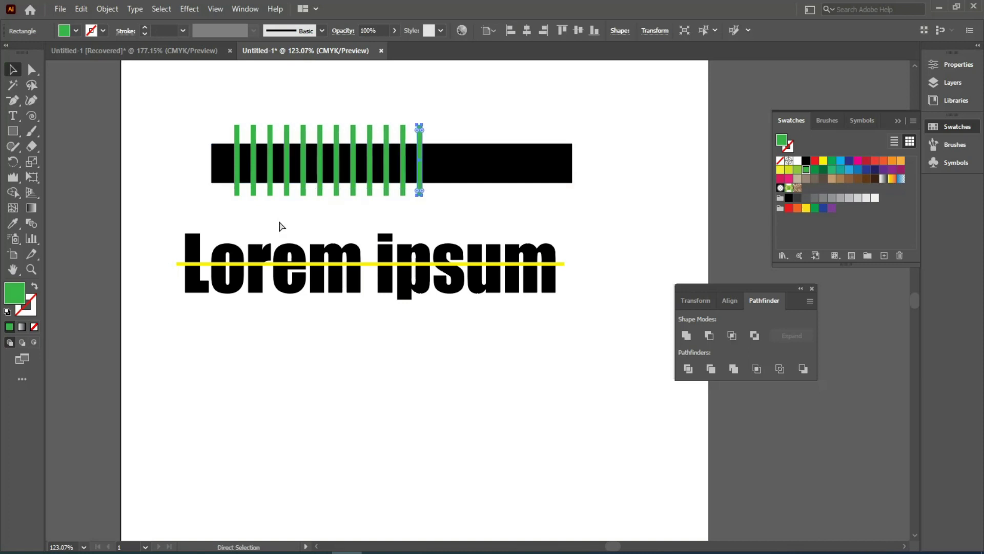
pyautogui.hotkey('ctrl', 'd')
pyautogui.hotkey('ctrl', 'd')
pyautogui.hotkey('ctrl', 'd')
pyautogui.hotkey('ctrl', 'd')
pyautogui.hotkey('ctrl', 'd')
pyautogui.hotkey('ctrl', 'd')
pyautogui.hotkey('ctrl', 'd')
pyautogui.hotkey('ctrl', 'd')
# Step: Unite all the green bars and cut them out of the black rectangle with Minus Front
pyautogui.moveTo(567, 209); pyautogui.dragTo(176, 191)
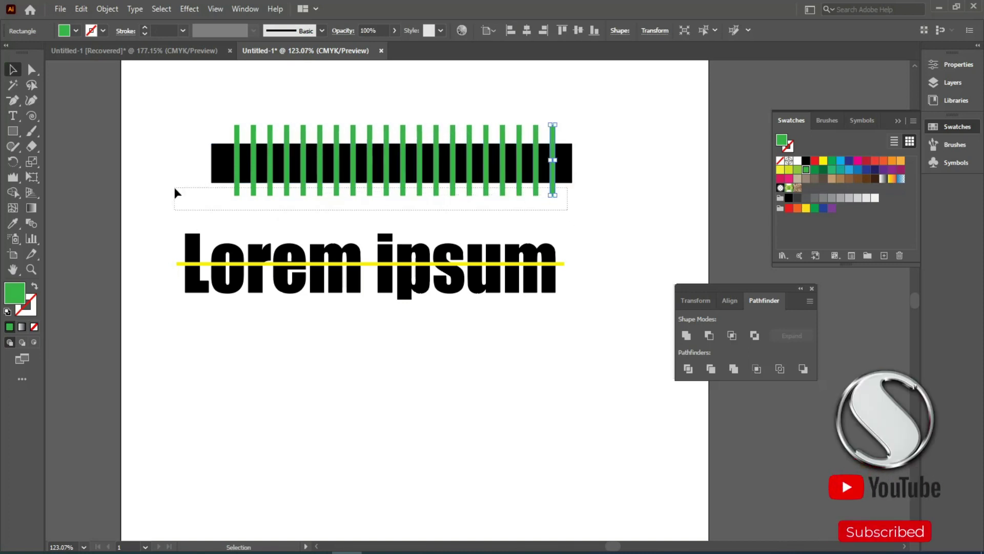
pyautogui.click(686, 338)
pyautogui.keyDown('shift'); pyautogui.click(568, 172); pyautogui.keyUp('shift')
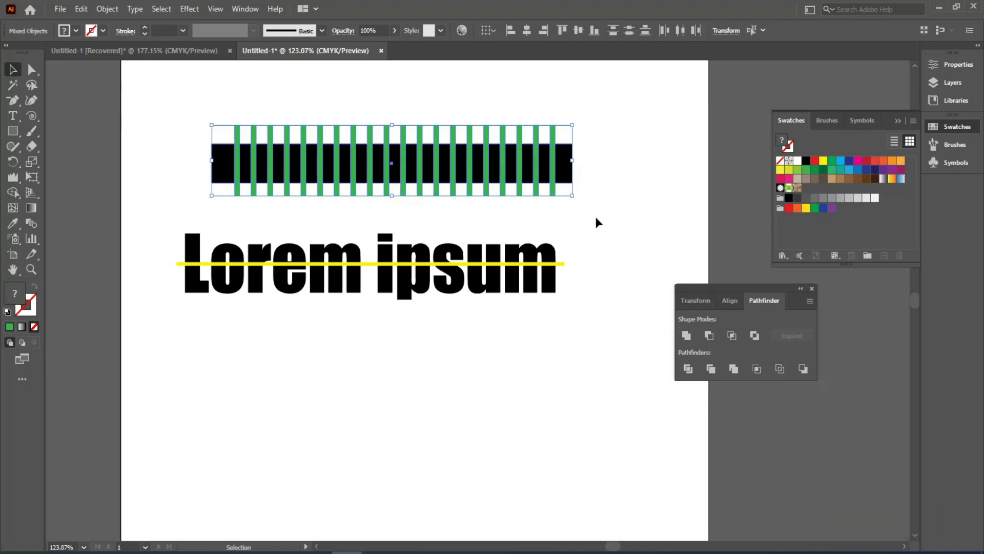
pyautogui.click(709, 335)
pyautogui.click(604, 215)
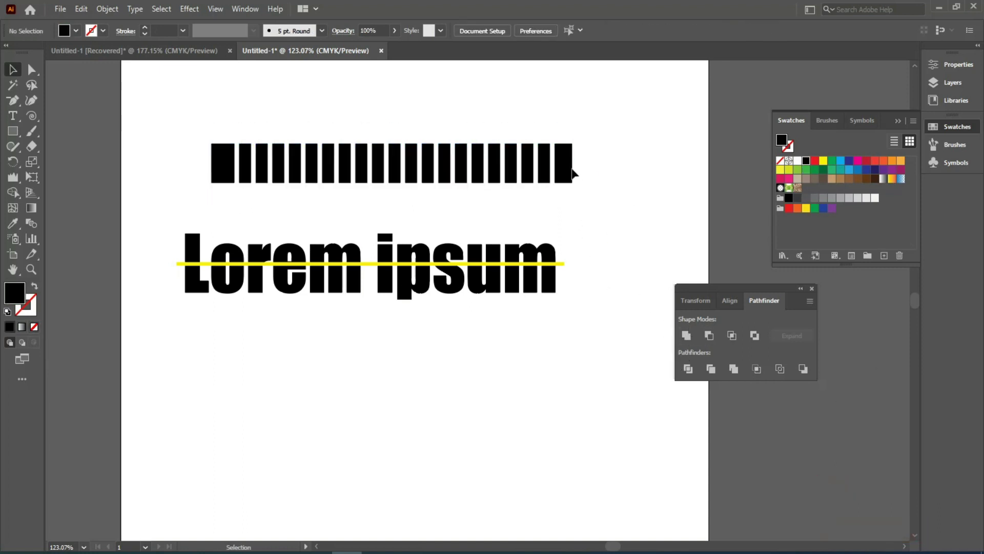
# Step: Spread the objects apart, moving the sliced black bar up and the yellow stripe below the "Lorem ipsum" lettering
pyautogui.moveTo(569, 170); pyautogui.dragTo(588, 141)
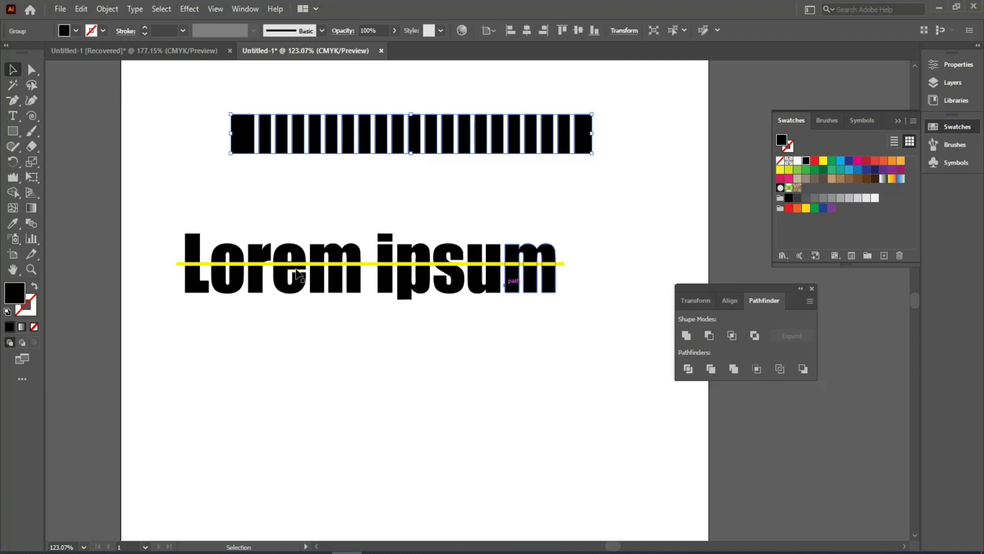
pyautogui.click(207, 264)
pyautogui.moveTo(208, 265); pyautogui.dragTo(203, 324)
pyautogui.moveTo(194, 283); pyautogui.dragTo(185, 284)
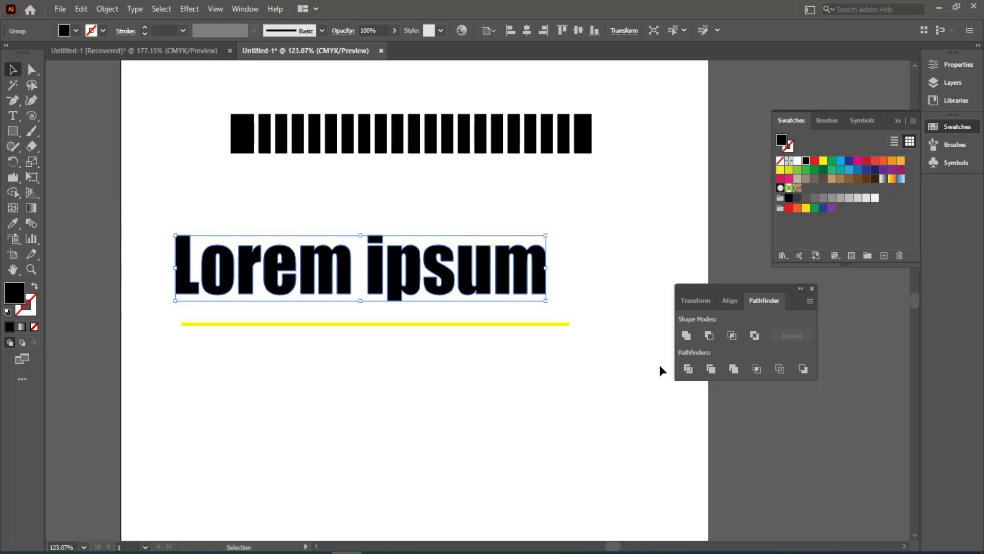
# Step: Move the yellow stripe back across the "Lorem ipsum" letters, slightly below their mid-height
pyautogui.click(8, 193)
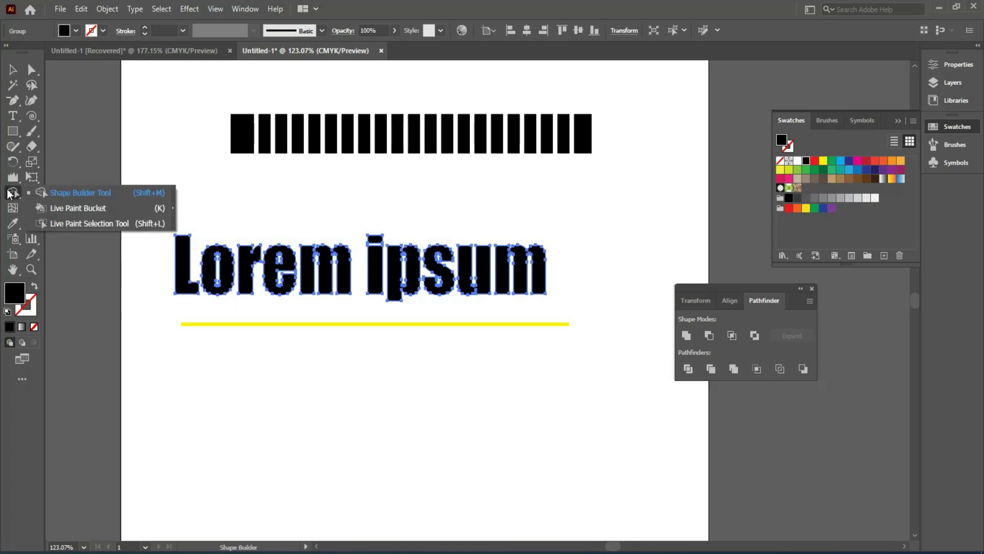
pyautogui.click(12, 70)
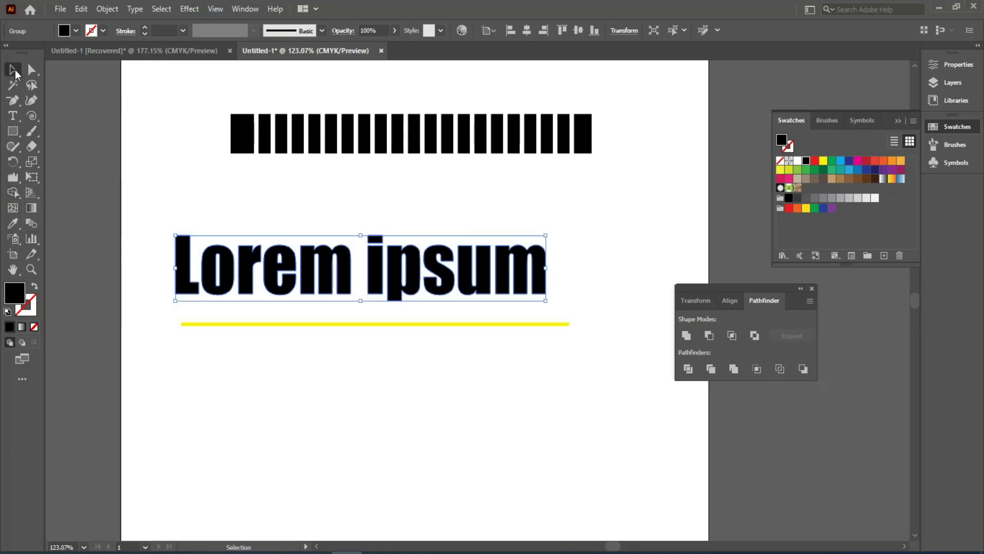
pyautogui.click(455, 349)
pyautogui.moveTo(435, 324); pyautogui.dragTo(424, 275)
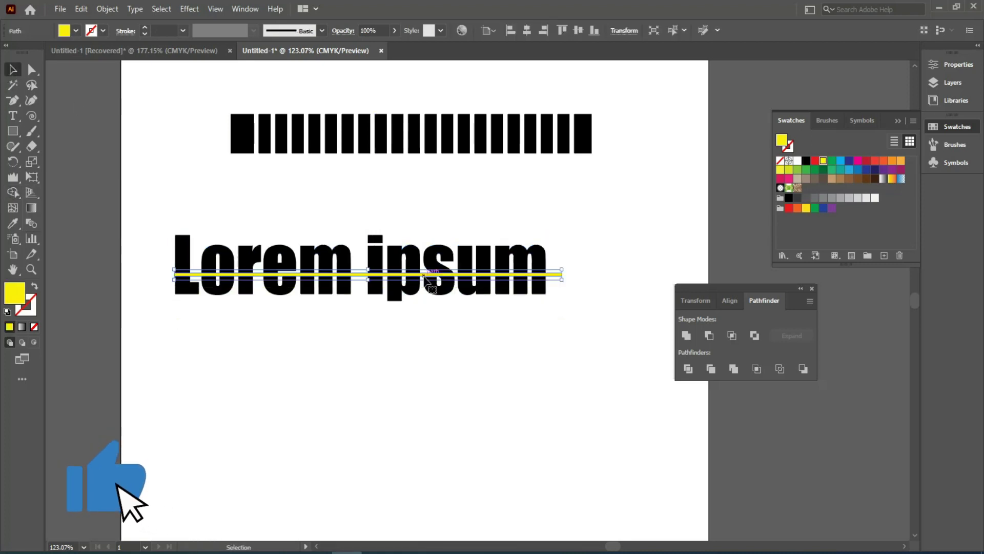